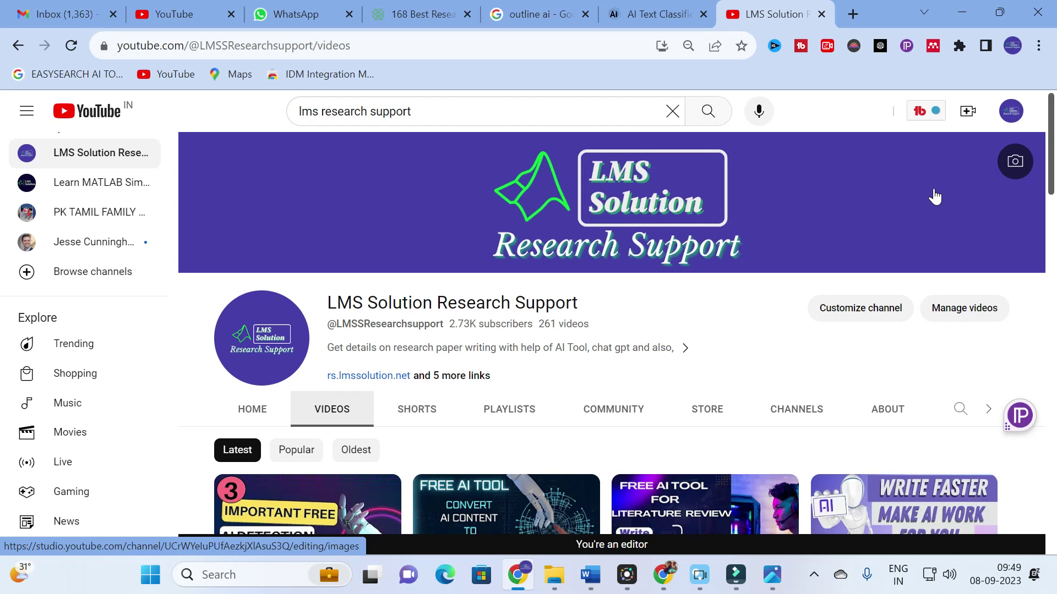
{"action": "left_click", "coordinate": [779, 589]}
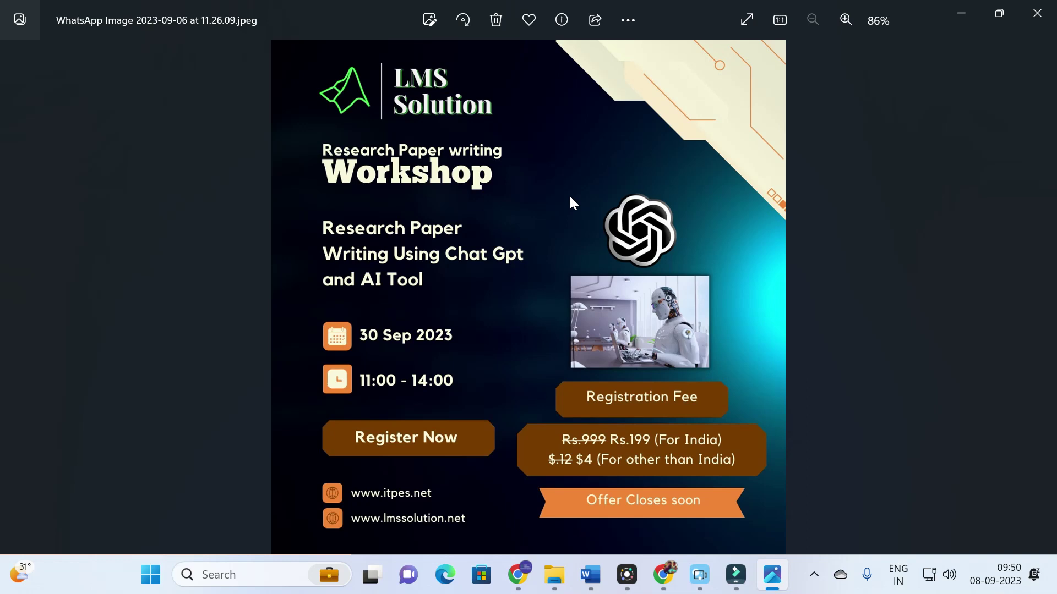
{"action": "left_click", "coordinate": [1044, 8]}
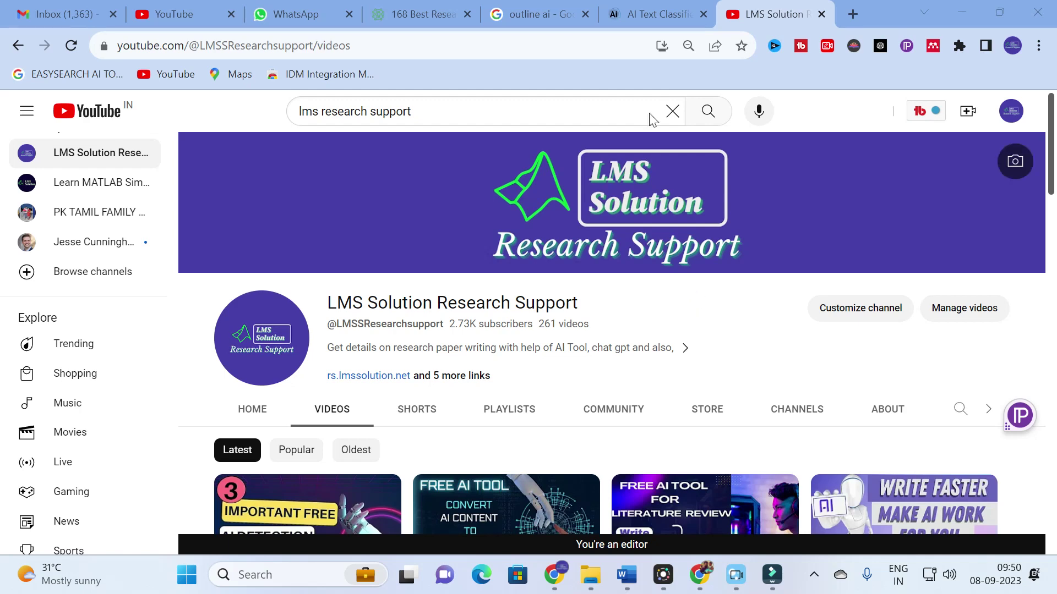
- Switch to the 'outline ai' Google results tab and open Ahrefs' Free AI Outline Generator
{"action": "left_click", "coordinate": [652, 12]}
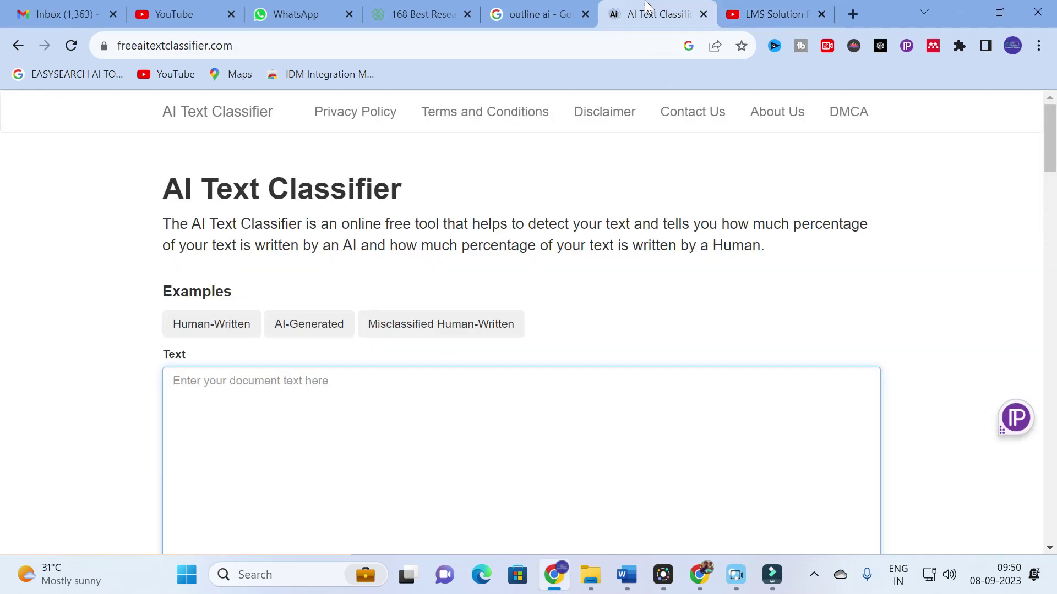
{"action": "left_click", "coordinate": [476, 6]}
{"action": "left_click", "coordinate": [544, 8]}
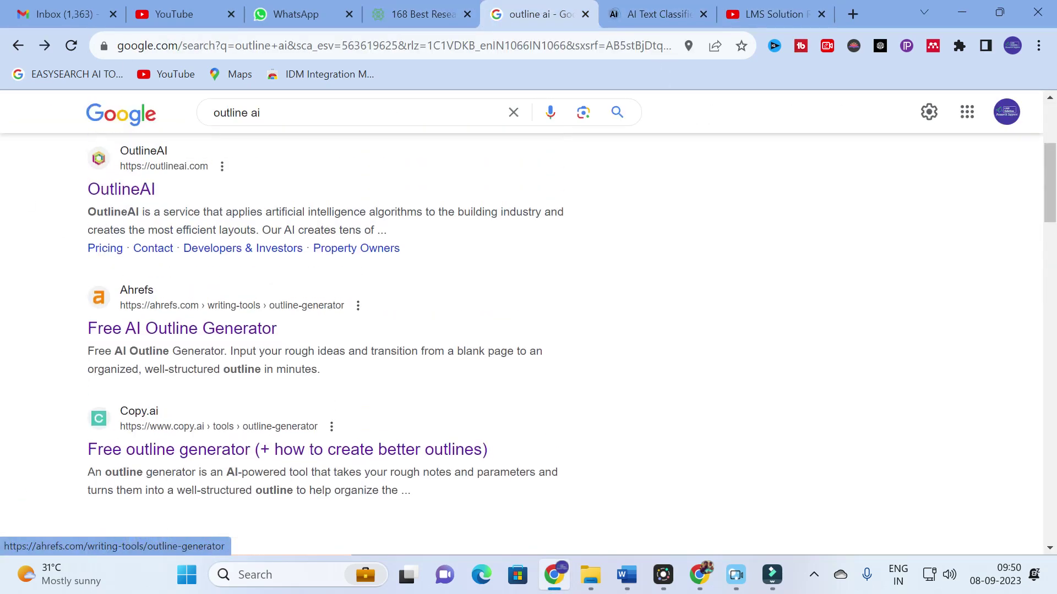
{"action": "left_click", "coordinate": [147, 337]}
- Scroll through the Free AI Outline Generator page to look over its layout
{"action": "scroll", "coordinate": [196, 254], "scroll_direction": "down", "scroll_amount": 3}
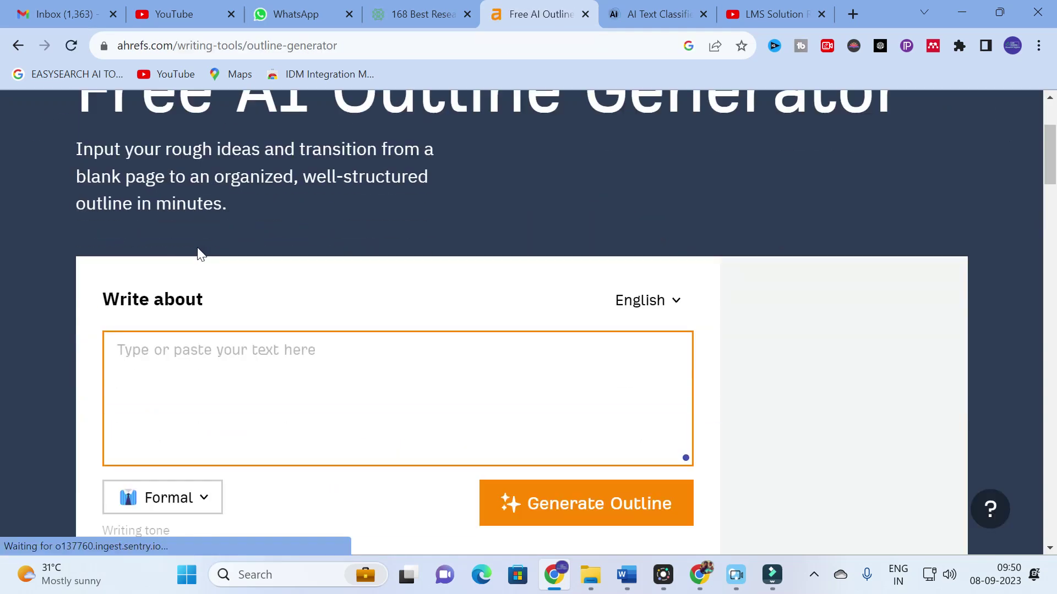
{"action": "scroll", "coordinate": [261, 209], "scroll_direction": "up", "scroll_amount": 3}
{"action": "scroll", "coordinate": [529, 322], "scroll_direction": "down", "scroll_amount": 7}
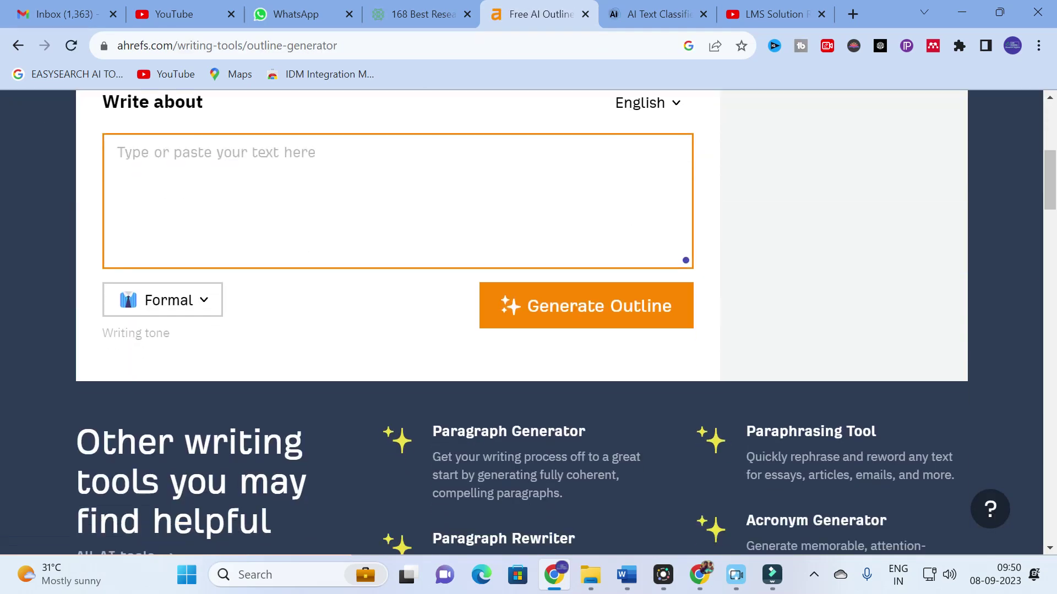
{"action": "scroll", "coordinate": [528, 322], "scroll_direction": "up", "scroll_amount": 2}
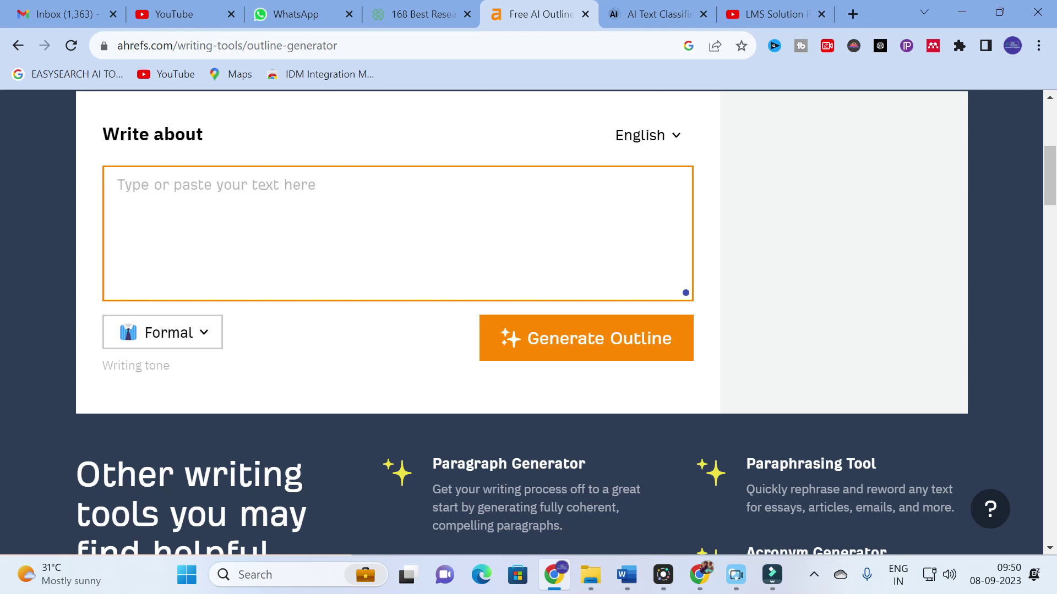
{"action": "scroll", "coordinate": [528, 322], "scroll_direction": "up", "scroll_amount": 2}
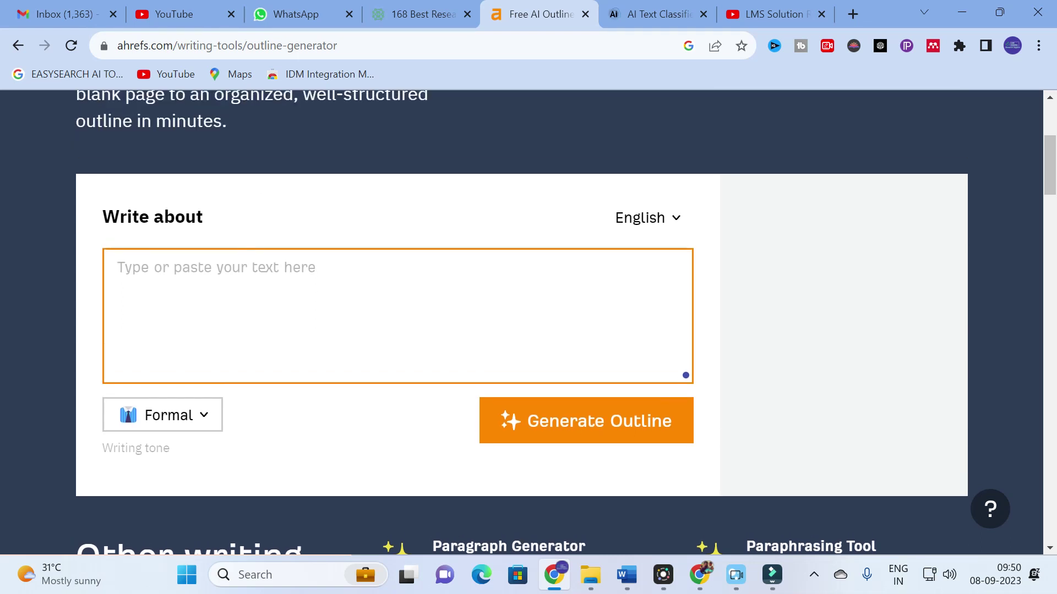
{"action": "scroll", "coordinate": [358, 286], "scroll_direction": "down", "scroll_amount": 5}
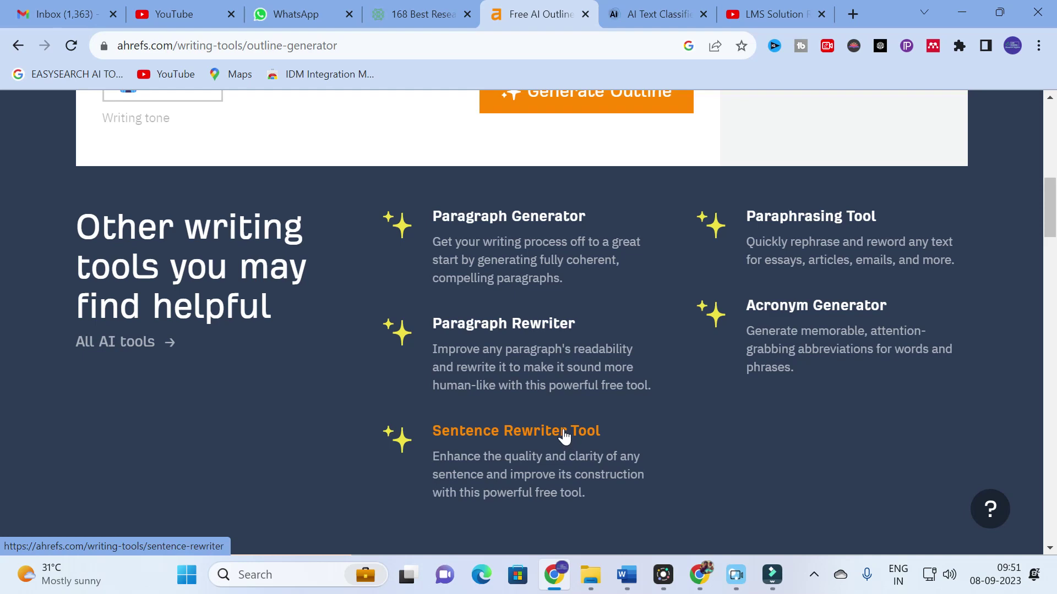
{"action": "scroll", "coordinate": [545, 438], "scroll_direction": "up", "scroll_amount": 5}
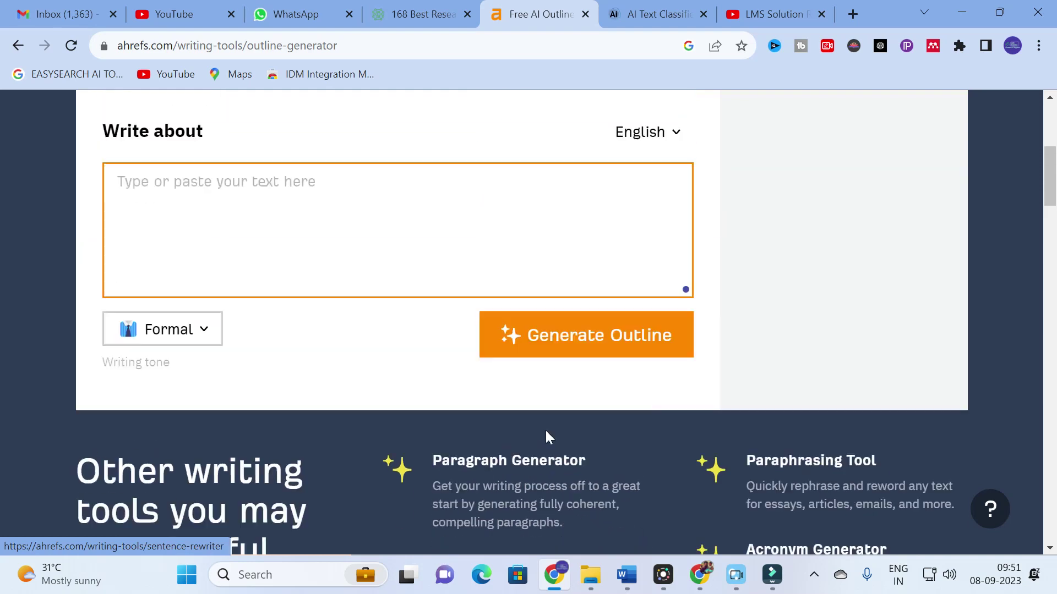
{"action": "scroll", "coordinate": [250, 279], "scroll_direction": "up", "scroll_amount": 1}
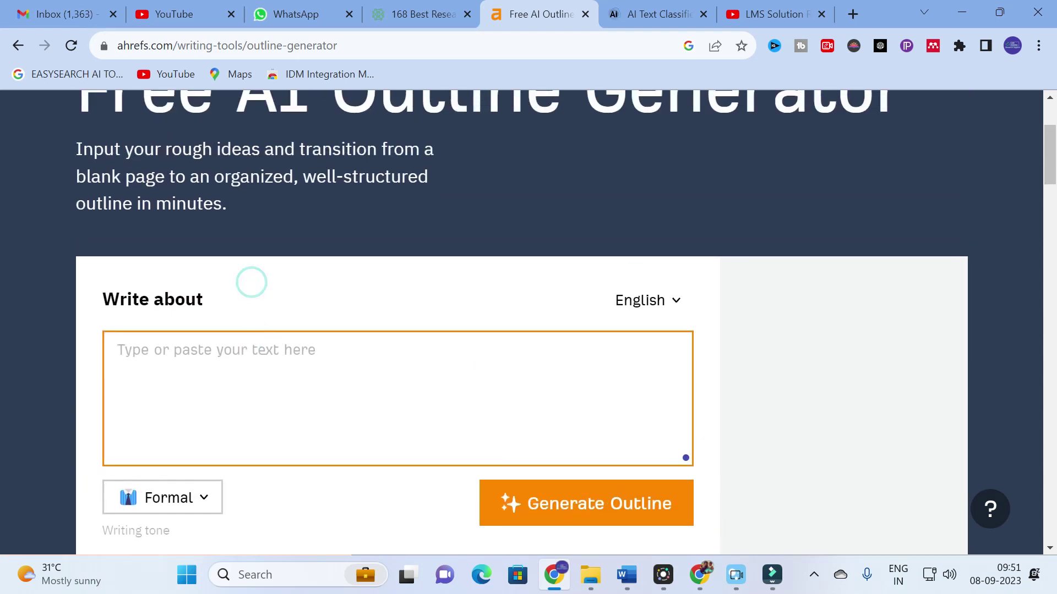
{"action": "scroll", "coordinate": [252, 379], "scroll_direction": "up", "scroll_amount": 1}
{"action": "scroll", "coordinate": [253, 380], "scroll_direction": "down", "scroll_amount": 1}
- Replace the miscapitalised text with 'Grid connected pv system for electric vehicle charging stations' in Write about
{"action": "type", "text": "gRID CO"}
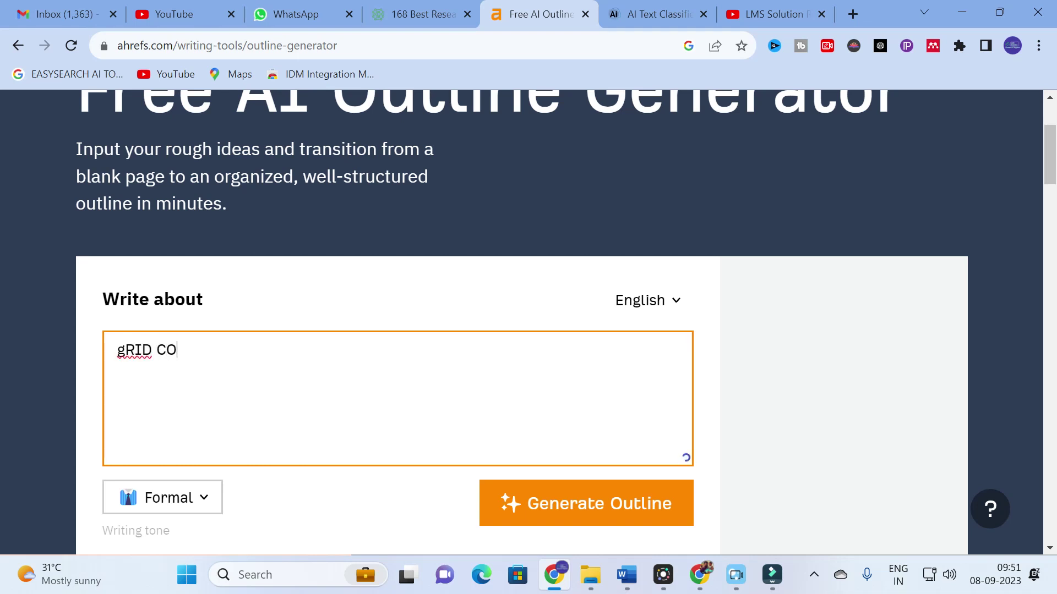
{"action": "type", "text": "NNECTED"}
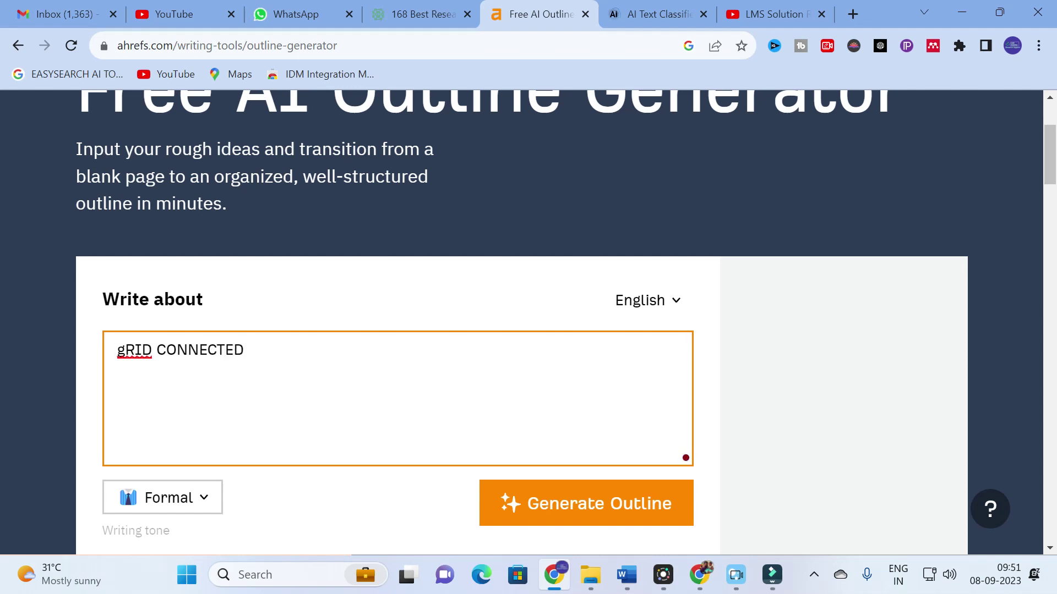
{"action": "key", "text": "BackSpace"}
{"action": "key", "text": "BackSpace"}
{"action": "key", "text": "BackSpace"}
{"action": "key", "text": "BackSpace"}
{"action": "key", "text": "BackSpace"}
{"action": "key", "text": "BackSpace"}
{"action": "key", "text": "BackSpace"}
{"action": "key", "text": "BackSpace"}
{"action": "key", "text": "BackSpace"}
{"action": "key", "text": "BackSpace"}
{"action": "key", "text": "BackSpace"}
{"action": "key", "text": "BackSpace"}
{"action": "key", "text": "BackSpace"}
{"action": "key", "text": "BackSpace"}
{"action": "key", "text": "BackSpace"}
{"action": "type", "text": "f"}
{"action": "key", "text": "BackSpace"}
{"action": "type", "text": "Grid connected p"}
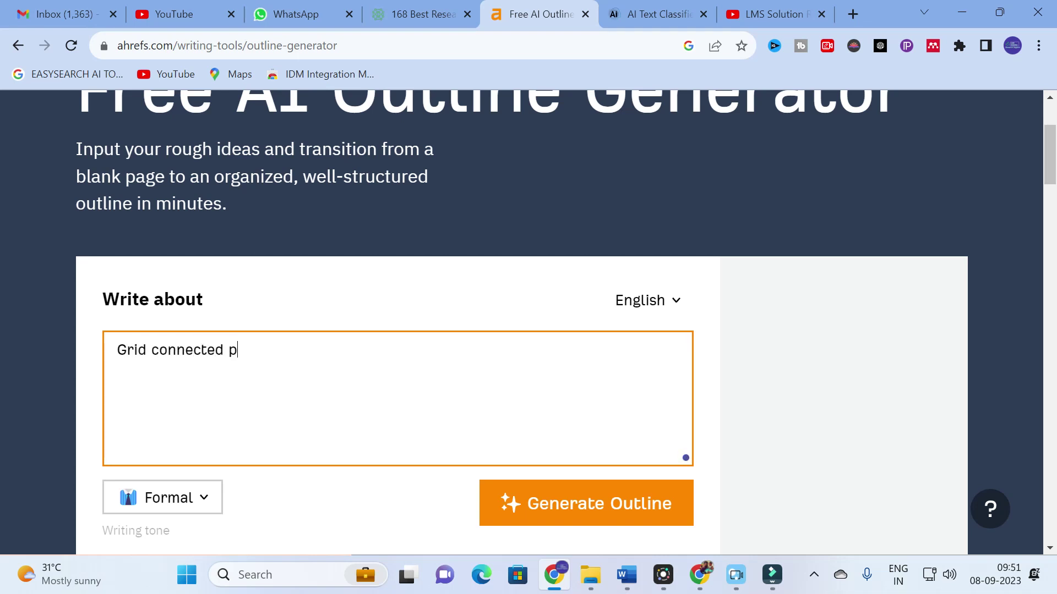
{"action": "type", "text": "v system for electr"}
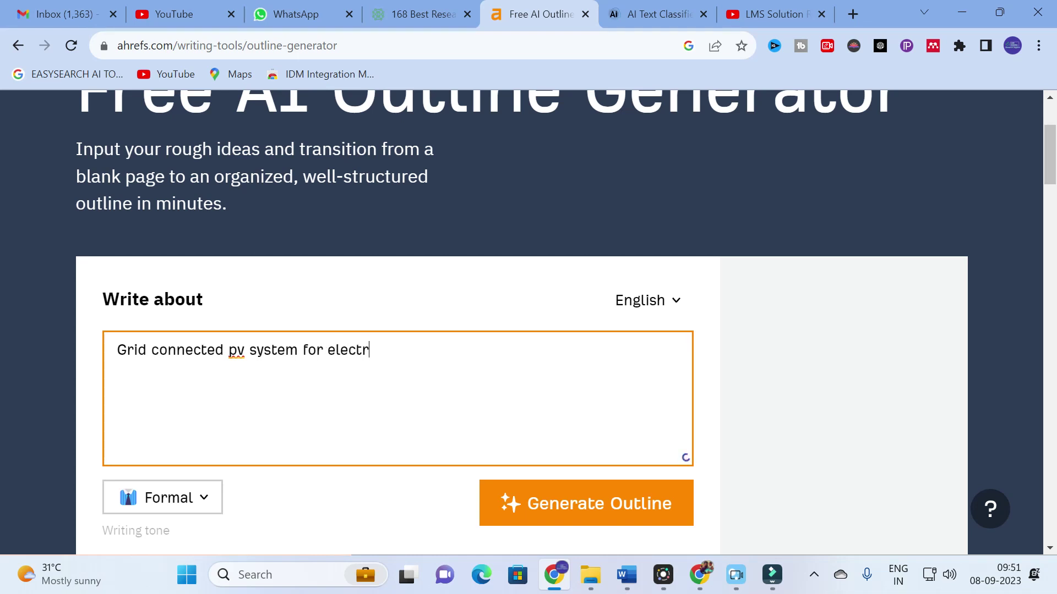
{"action": "type", "text": "ic vehicle charg"}
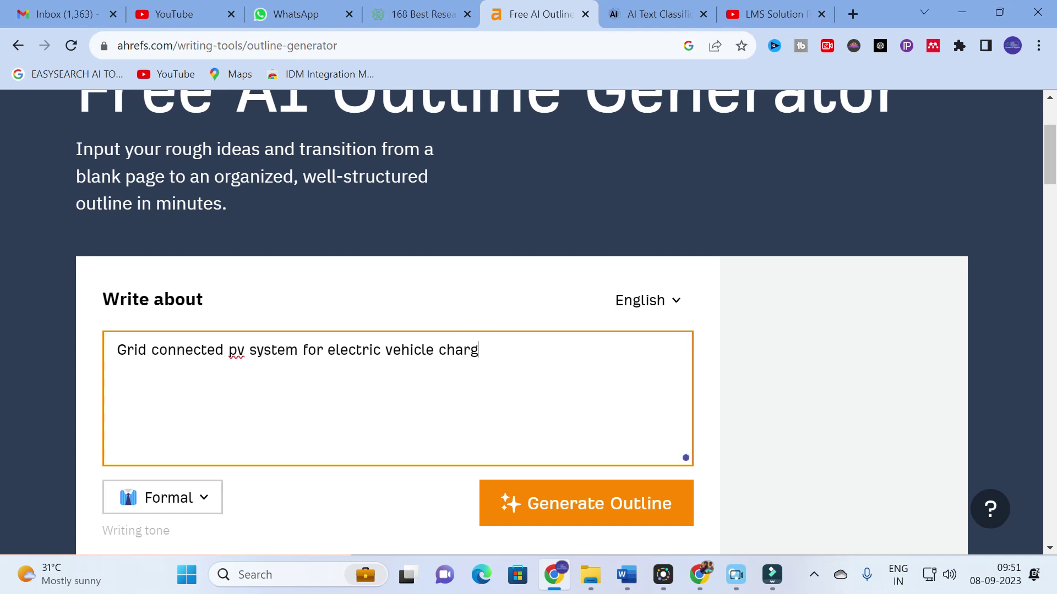
{"action": "type", "text": "ing stations"}
{"action": "scroll", "coordinate": [217, 363], "scroll_direction": "down", "scroll_amount": 3}
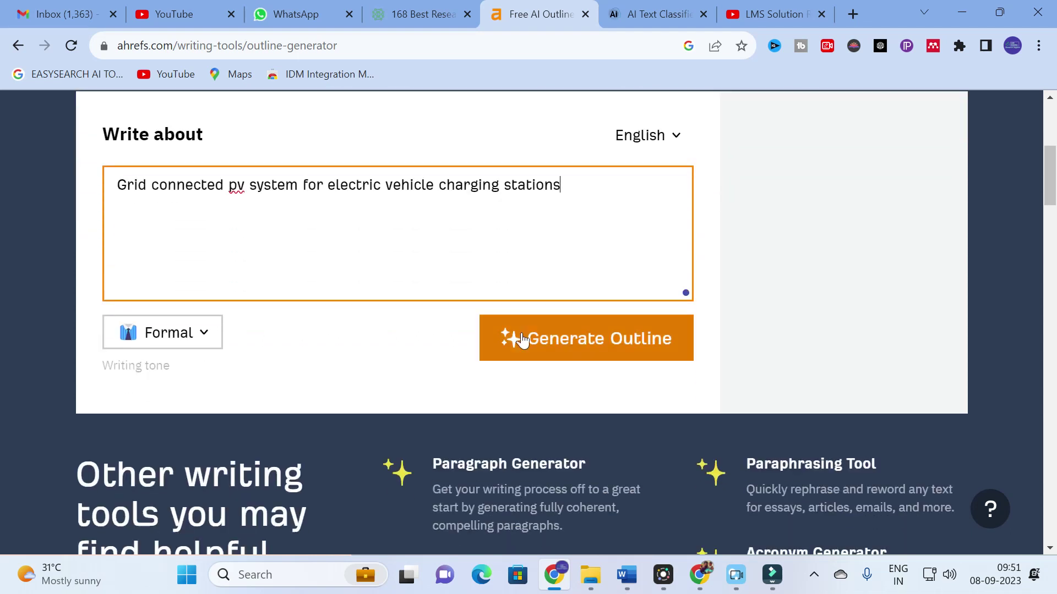
{"action": "scroll", "coordinate": [158, 335], "scroll_direction": "down", "scroll_amount": 1}
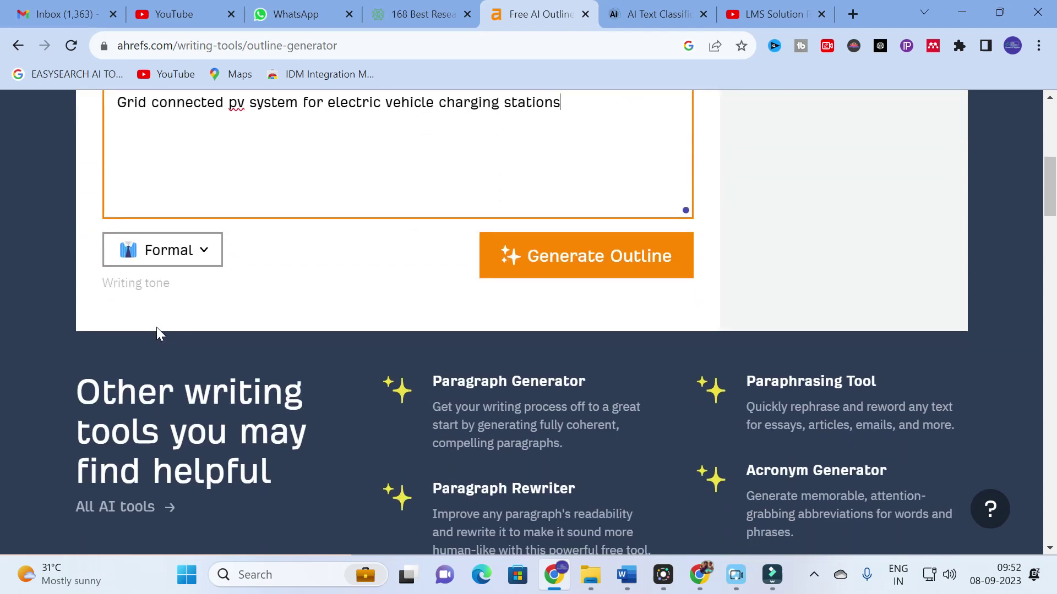
- Pick Academic instead of Formal in the outline's writing tone dropdown
{"action": "left_click", "coordinate": [199, 256]}
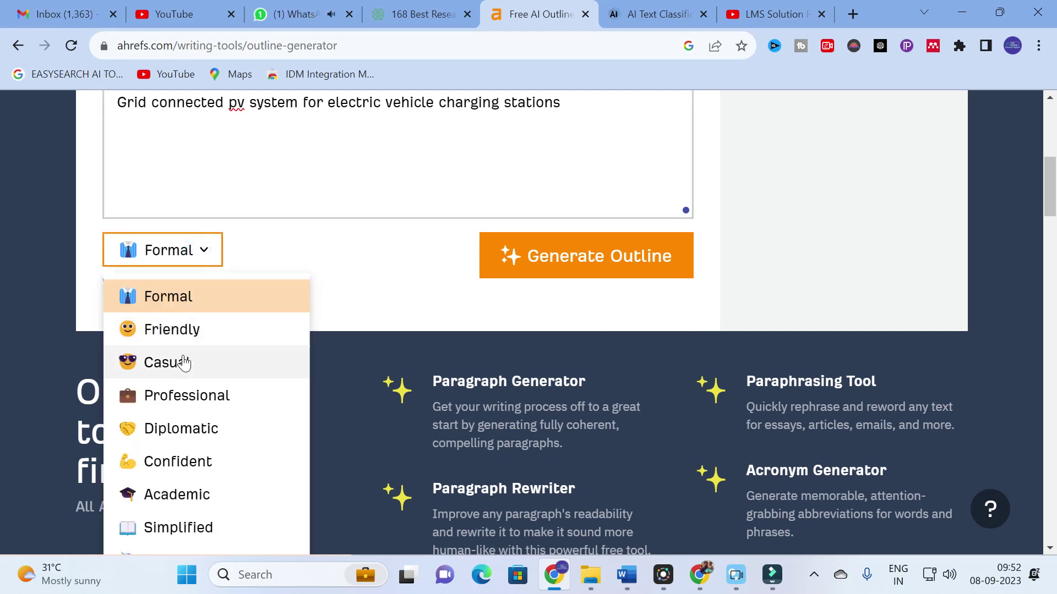
{"action": "scroll", "coordinate": [211, 411], "scroll_direction": "down", "scroll_amount": 1}
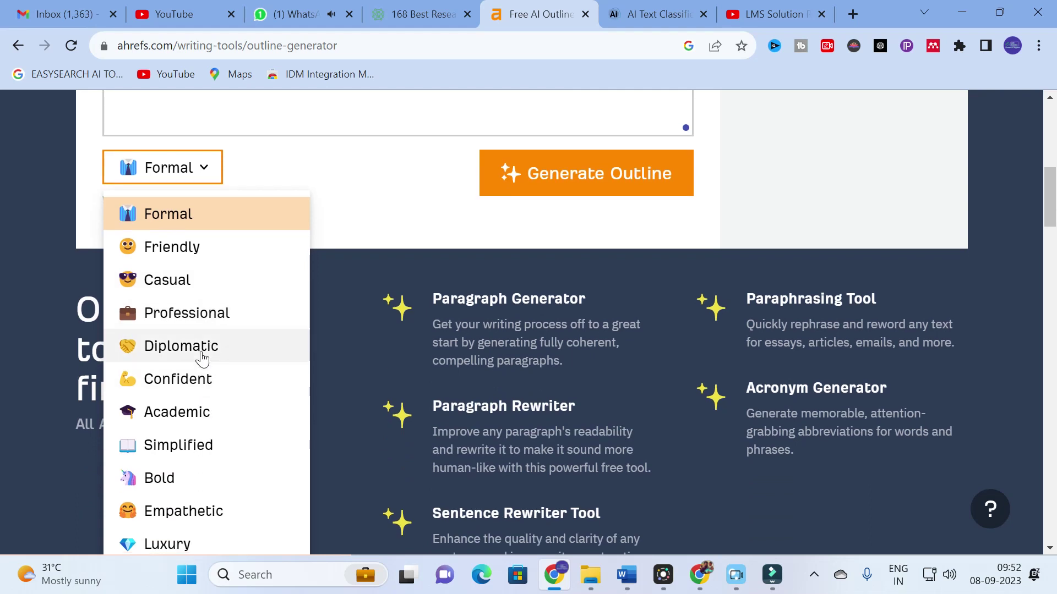
{"action": "scroll", "coordinate": [201, 412], "scroll_direction": "down", "scroll_amount": 1}
{"action": "scroll", "coordinate": [200, 413], "scroll_direction": "down", "scroll_amount": 1}
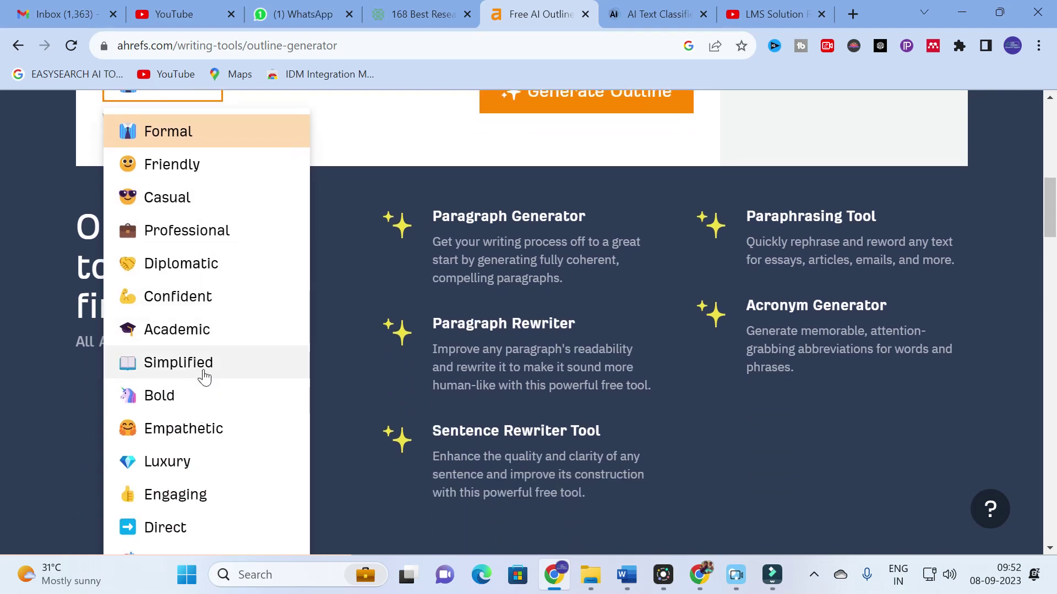
{"action": "scroll", "coordinate": [209, 447], "scroll_direction": "down", "scroll_amount": 1}
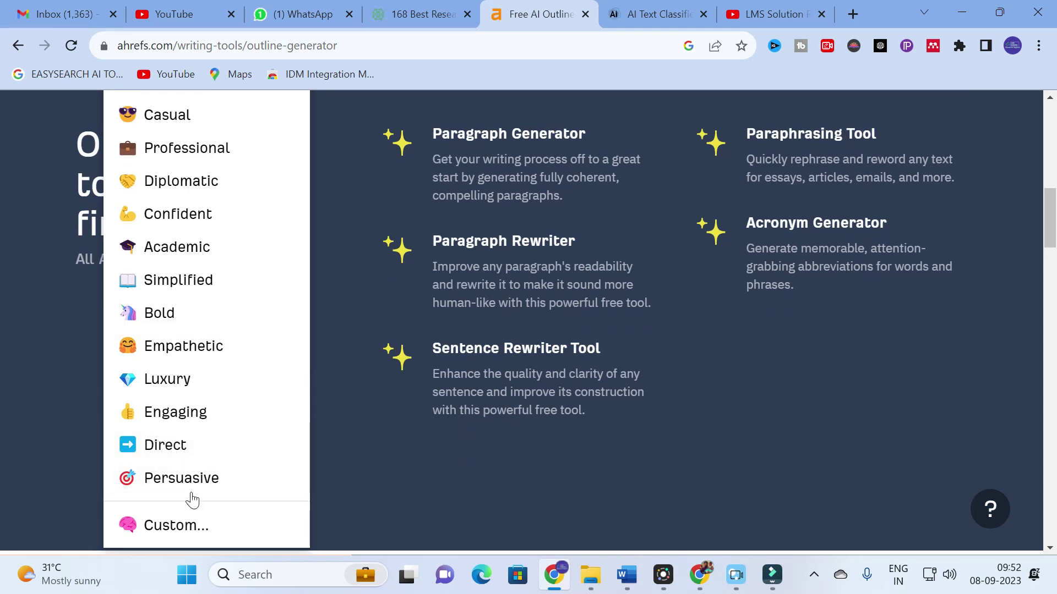
{"action": "scroll", "coordinate": [193, 498], "scroll_direction": "down", "scroll_amount": 1}
{"action": "scroll", "coordinate": [184, 479], "scroll_direction": "up", "scroll_amount": 4}
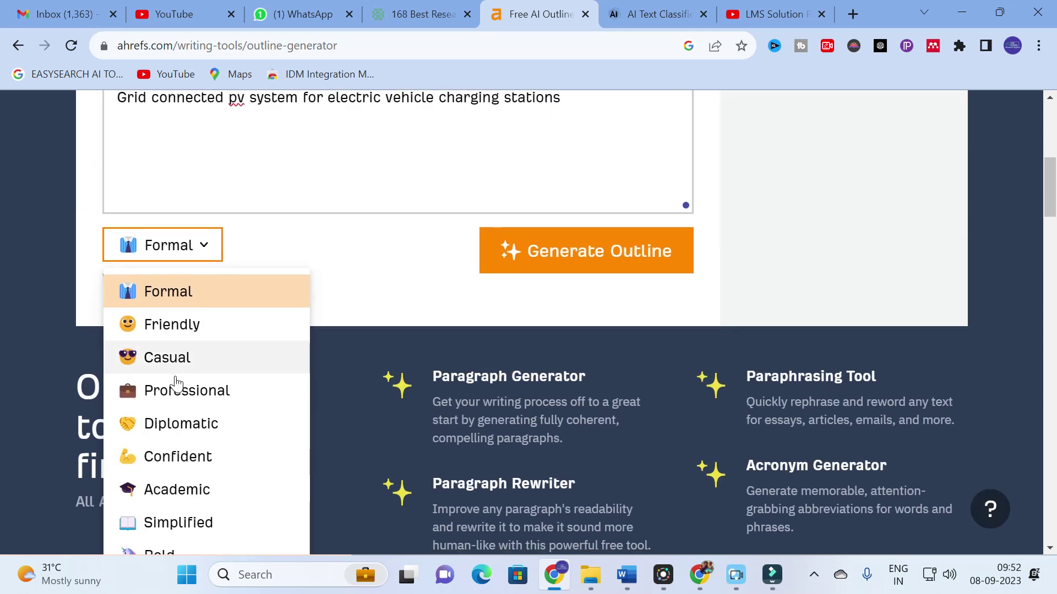
{"action": "scroll", "coordinate": [182, 380], "scroll_direction": "down", "scroll_amount": 1}
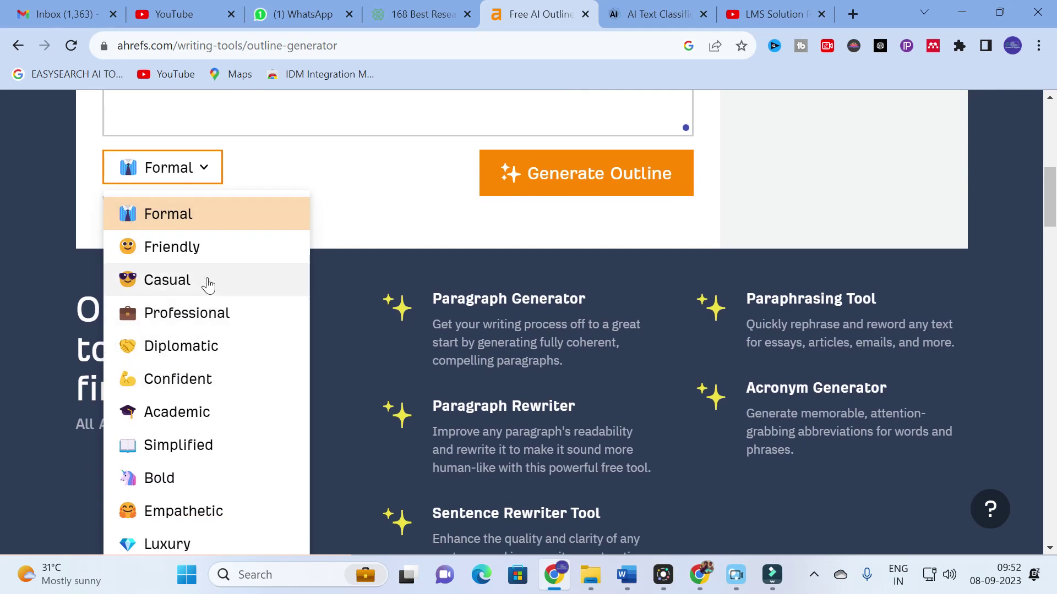
{"action": "scroll", "coordinate": [207, 306], "scroll_direction": "down", "scroll_amount": 1}
{"action": "left_click", "coordinate": [202, 329]}
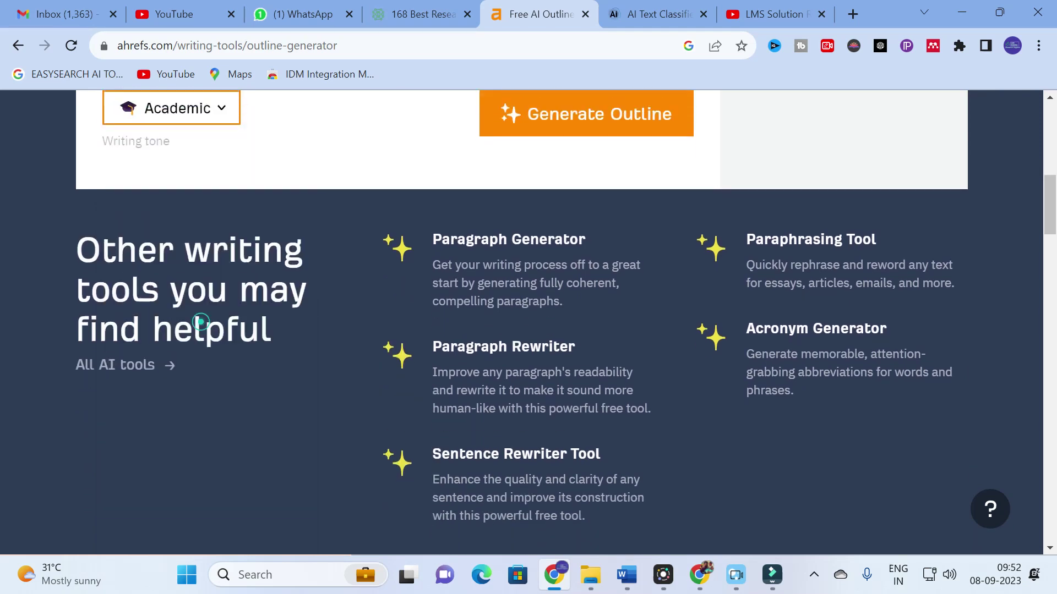
{"action": "scroll", "coordinate": [201, 364], "scroll_direction": "up", "scroll_amount": 3}
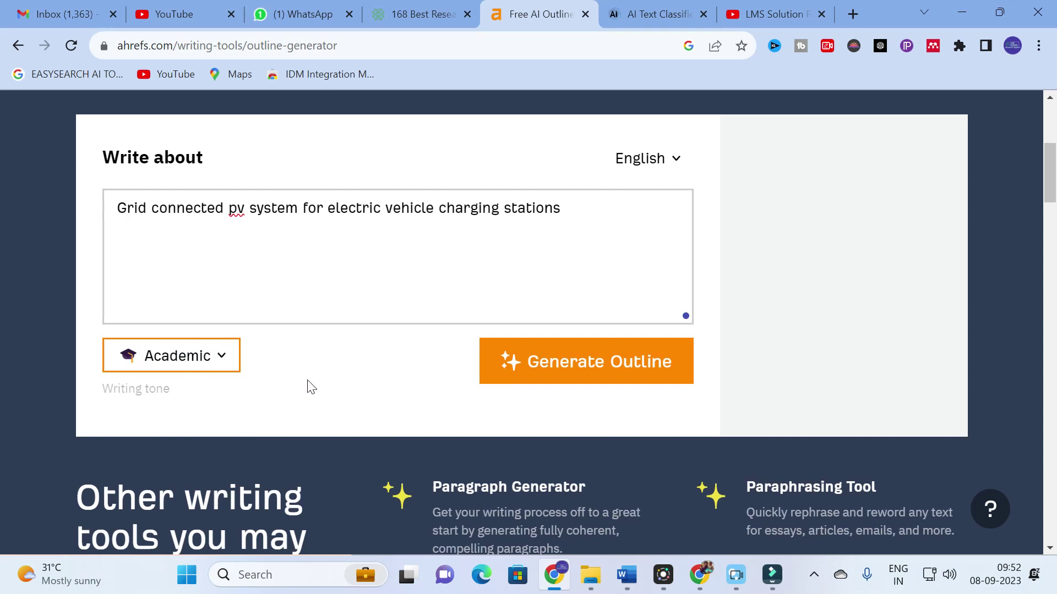
- Generate the 230-word Academic outline and read it down to the case studies, conclusion and Takeaway
{"action": "left_click", "coordinate": [556, 373]}
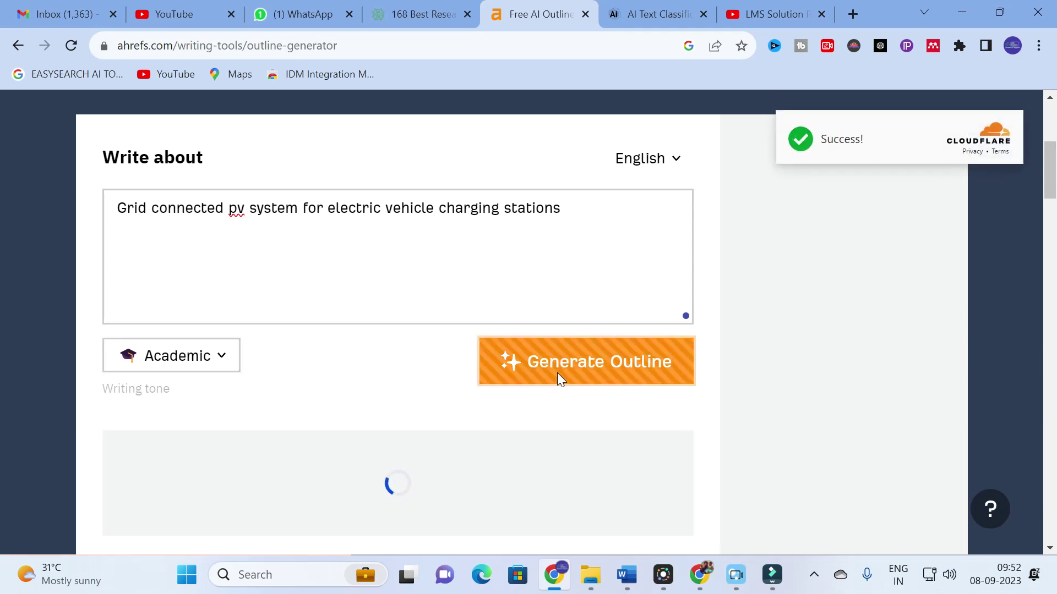
{"action": "scroll", "coordinate": [556, 368], "scroll_direction": "down", "scroll_amount": 1}
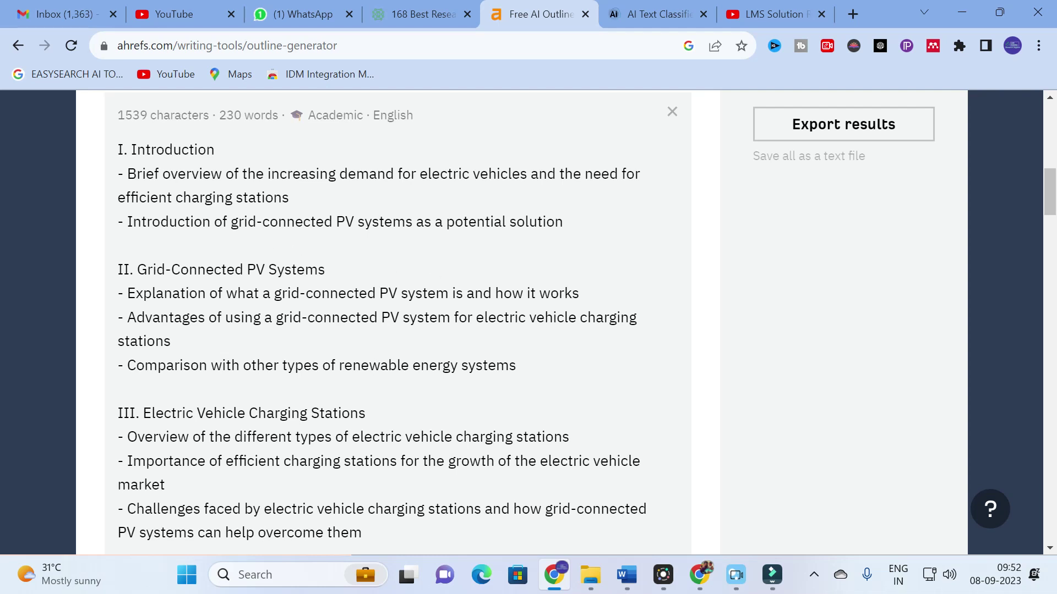
{"action": "scroll", "coordinate": [296, 196], "scroll_direction": "down", "scroll_amount": 3}
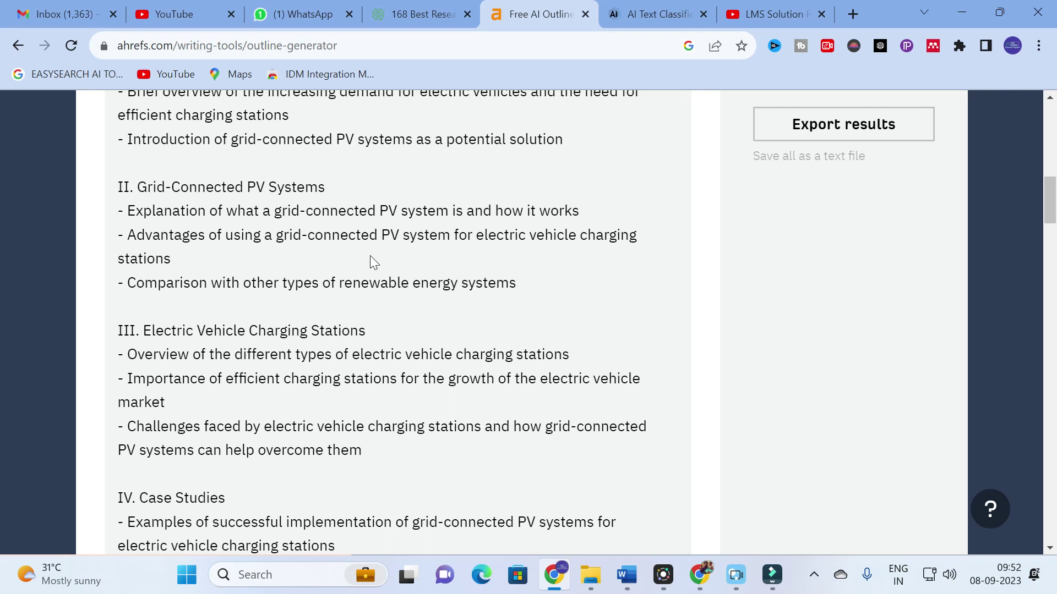
{"action": "scroll", "coordinate": [427, 265], "scroll_direction": "down", "scroll_amount": 1}
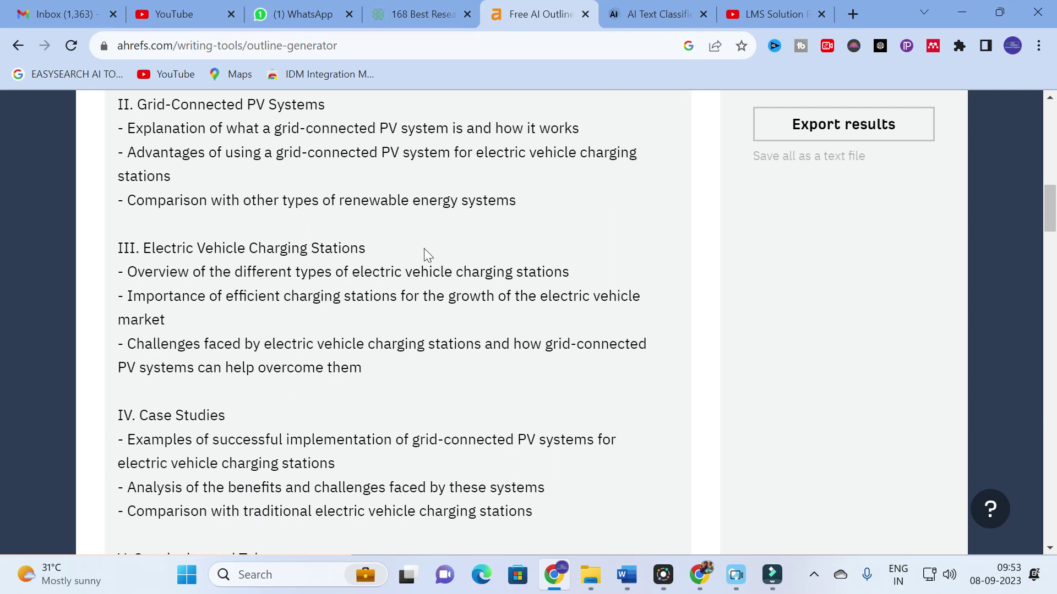
{"action": "scroll", "coordinate": [543, 248], "scroll_direction": "down", "scroll_amount": 1}
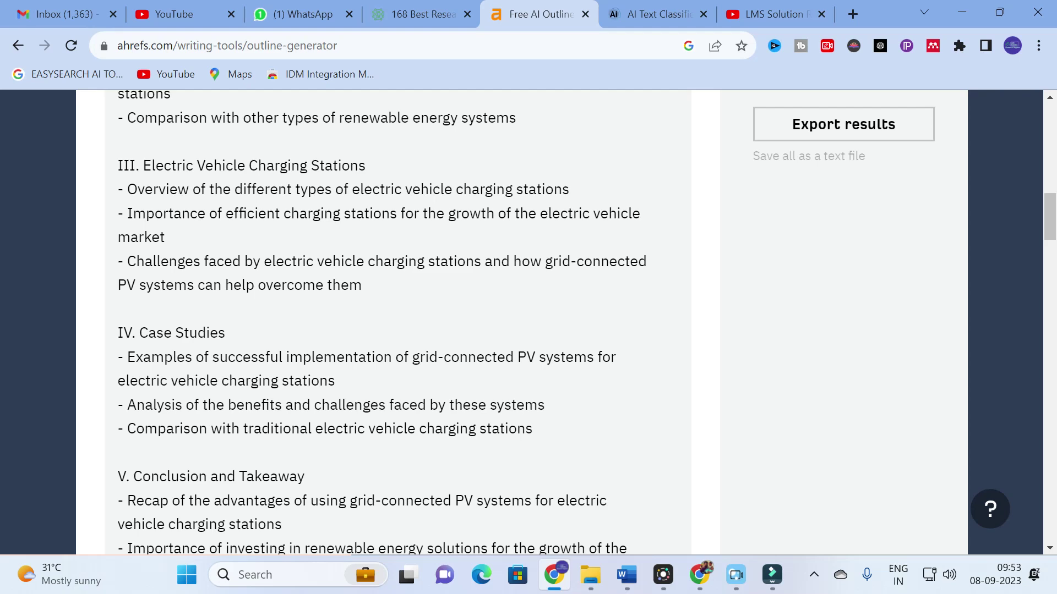
{"action": "scroll", "coordinate": [278, 278], "scroll_direction": "down", "scroll_amount": 1}
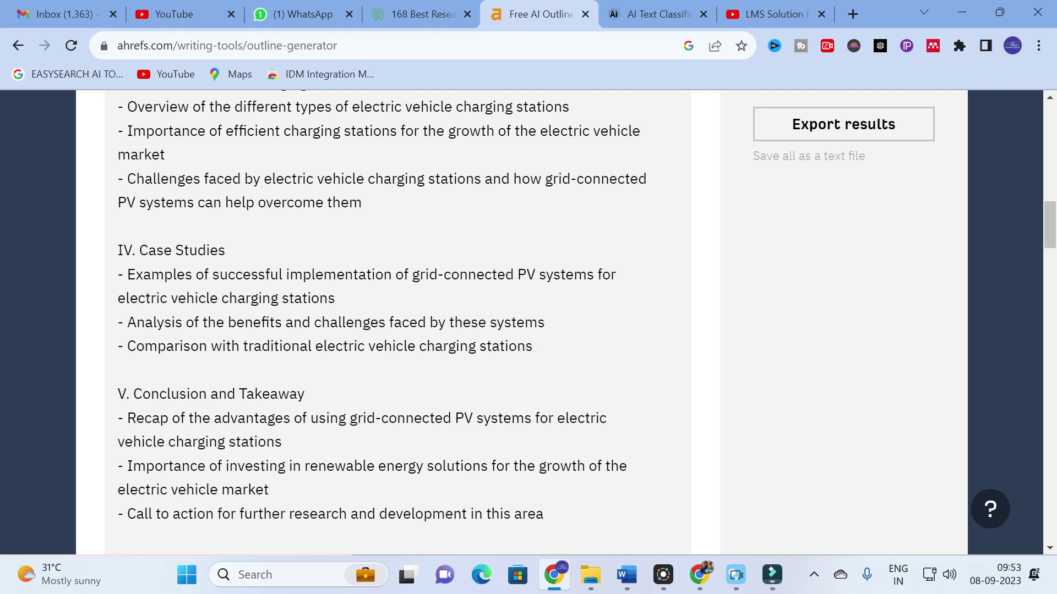
{"action": "scroll", "coordinate": [244, 346], "scroll_direction": "down", "scroll_amount": 2}
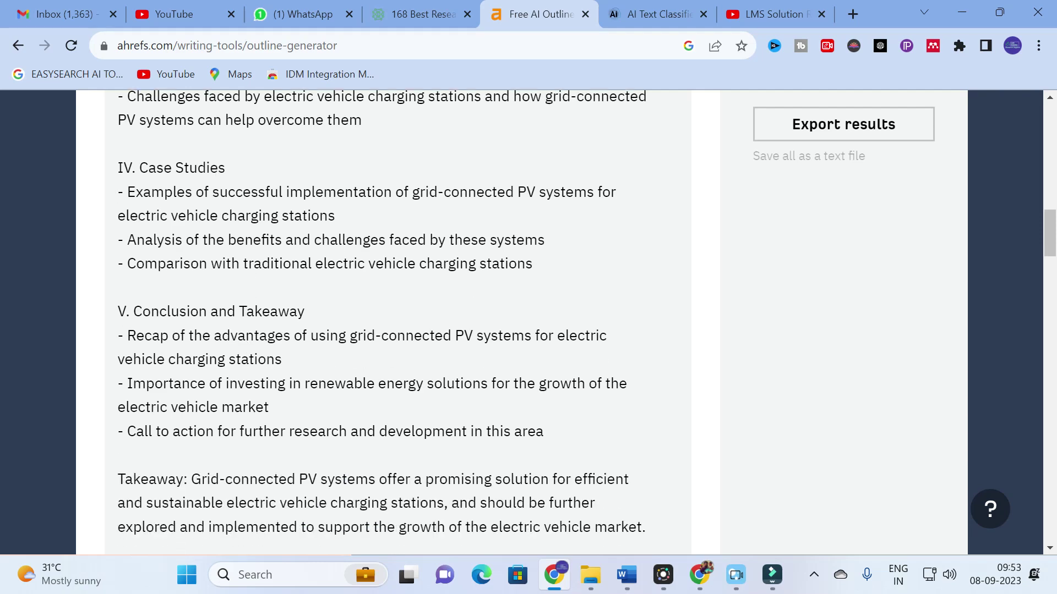
{"action": "scroll", "coordinate": [292, 282], "scroll_direction": "down", "scroll_amount": 1}
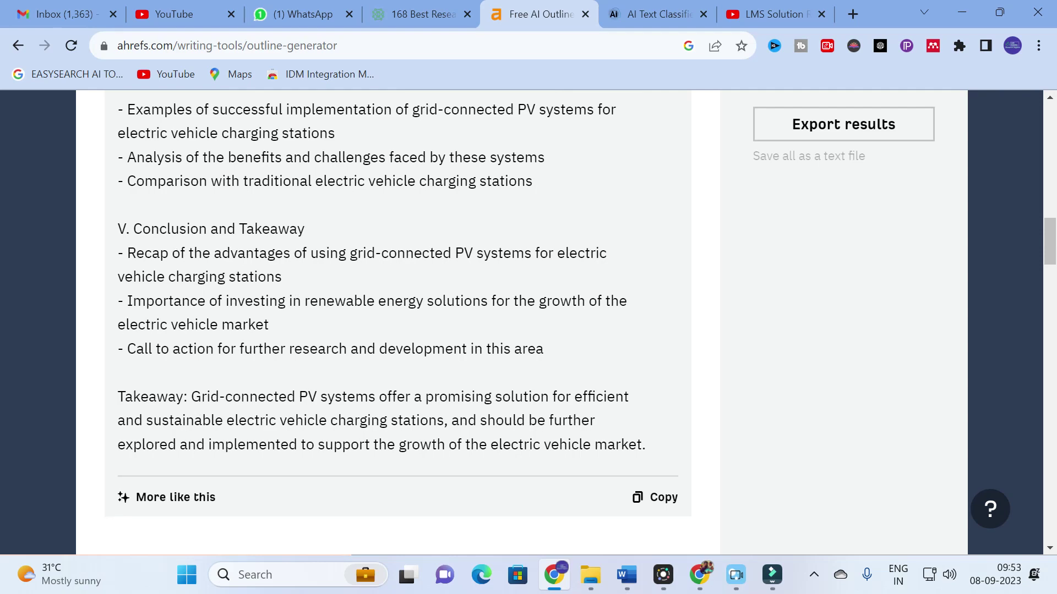
{"action": "scroll", "coordinate": [200, 378], "scroll_direction": "up", "scroll_amount": 12}
{"action": "scroll", "coordinate": [201, 437], "scroll_direction": "down", "scroll_amount": 2}
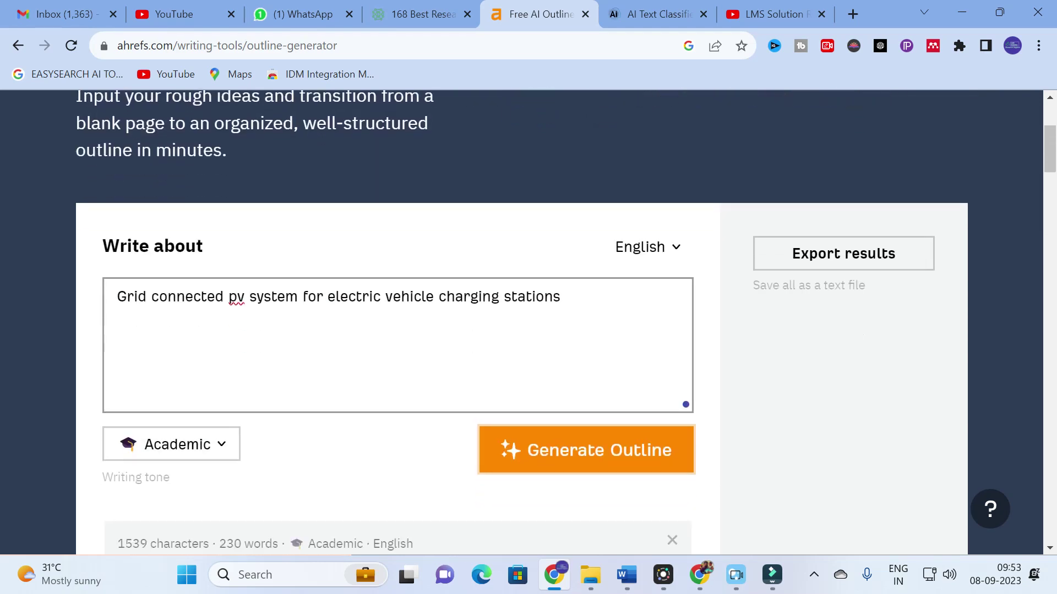
- Switch the writing tone to Professional and generate a new outline
{"action": "left_click", "coordinate": [201, 438]}
{"action": "scroll", "coordinate": [206, 432], "scroll_direction": "down", "scroll_amount": 3}
{"action": "scroll", "coordinate": [184, 405], "scroll_direction": "down", "scroll_amount": 2}
{"action": "left_click", "coordinate": [184, 356]}
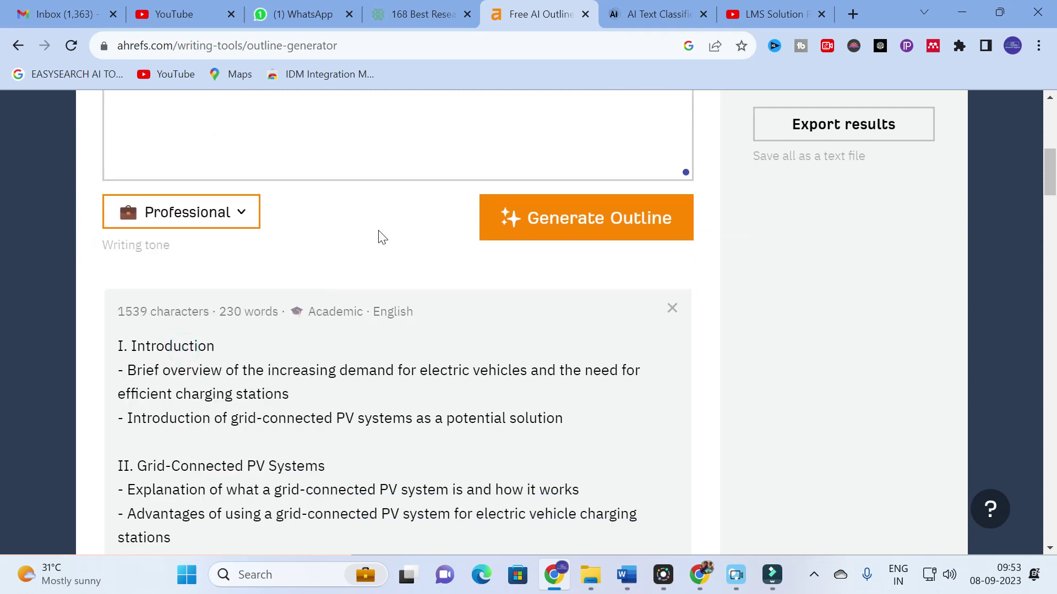
{"action": "left_click", "coordinate": [620, 220]}
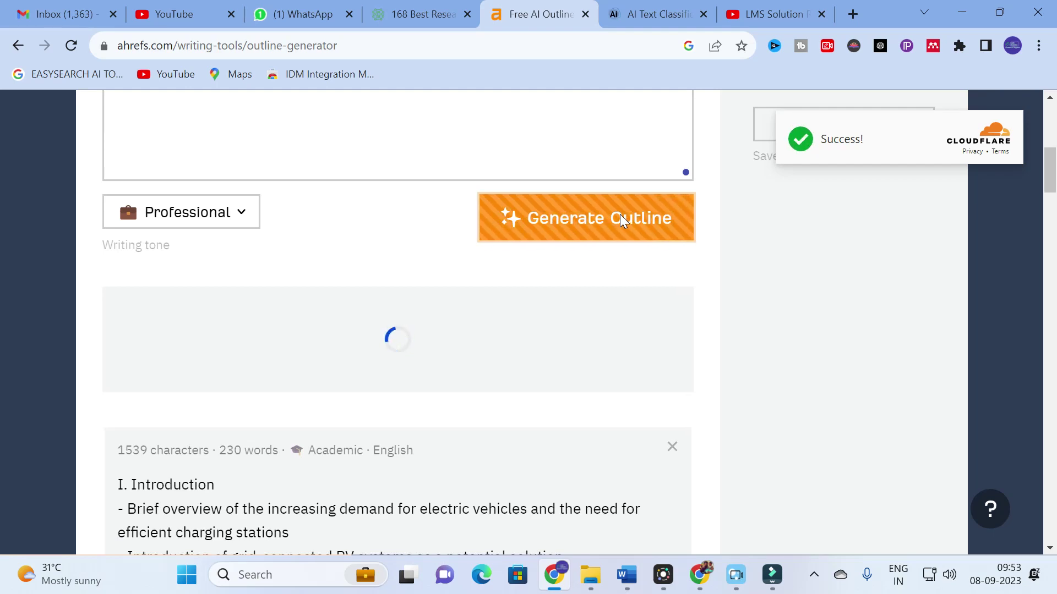
- Review the Professional outline covering benefits, implementation challenges and case studies
{"action": "scroll", "coordinate": [233, 283], "scroll_direction": "up", "scroll_amount": 3}
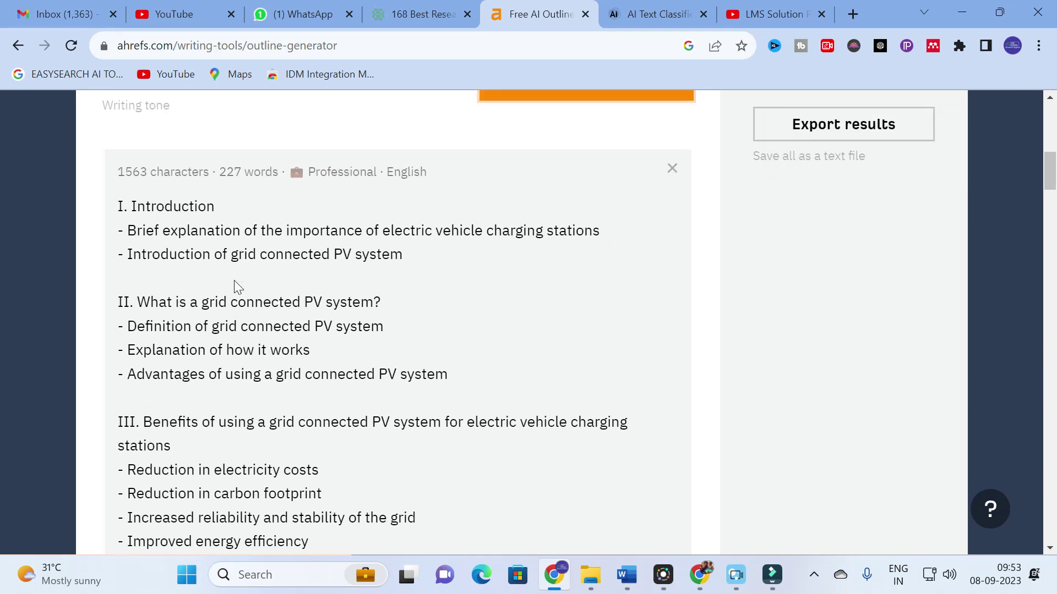
{"action": "scroll", "coordinate": [110, 374], "scroll_direction": "down", "scroll_amount": 1}
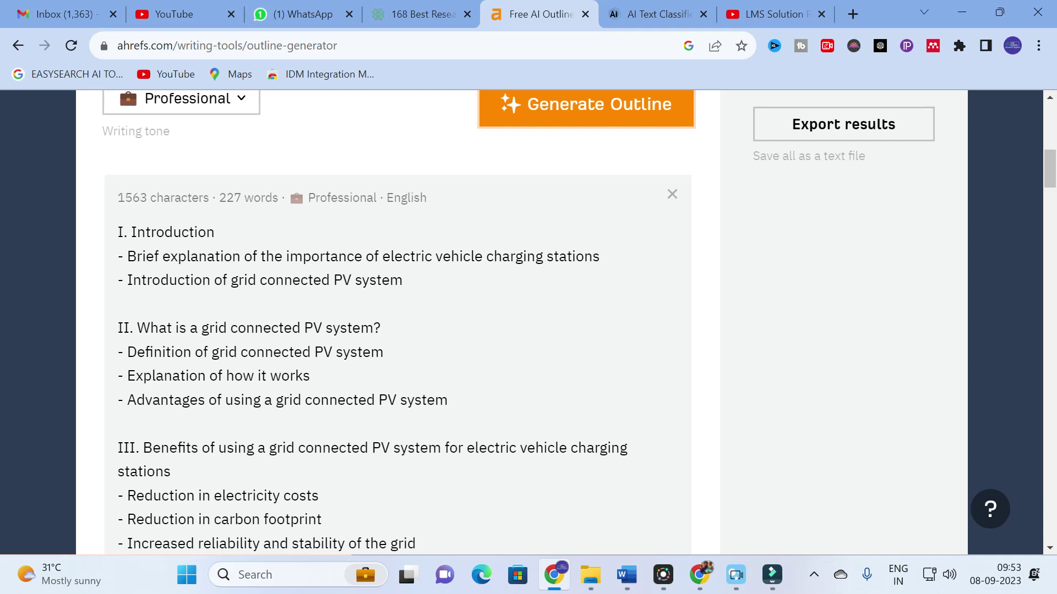
{"action": "scroll", "coordinate": [284, 303], "scroll_direction": "down", "scroll_amount": 1}
{"action": "scroll", "coordinate": [380, 218], "scroll_direction": "down", "scroll_amount": 1}
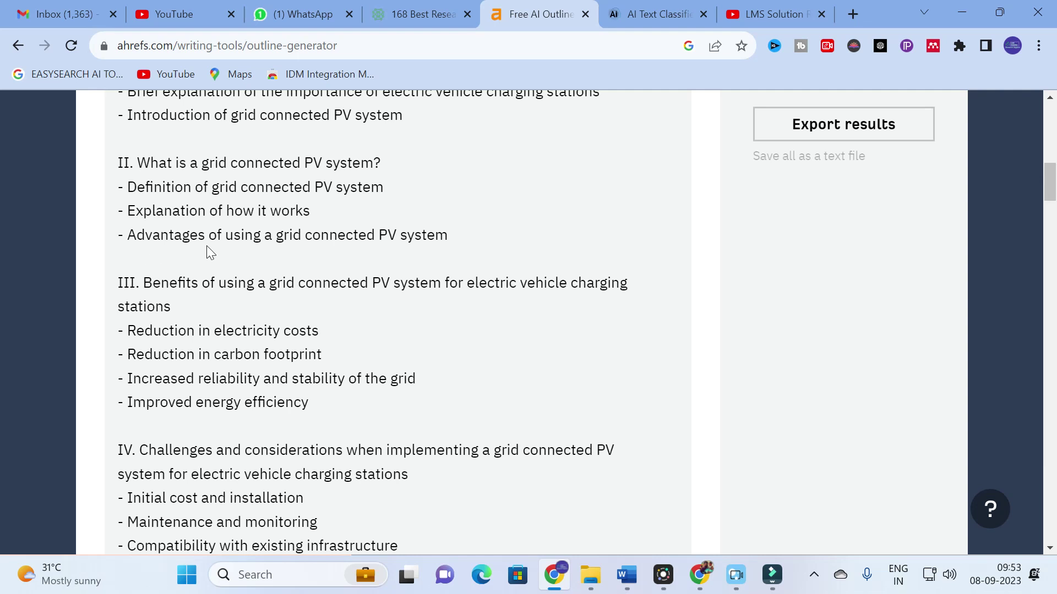
{"action": "scroll", "coordinate": [229, 234], "scroll_direction": "down", "scroll_amount": 1}
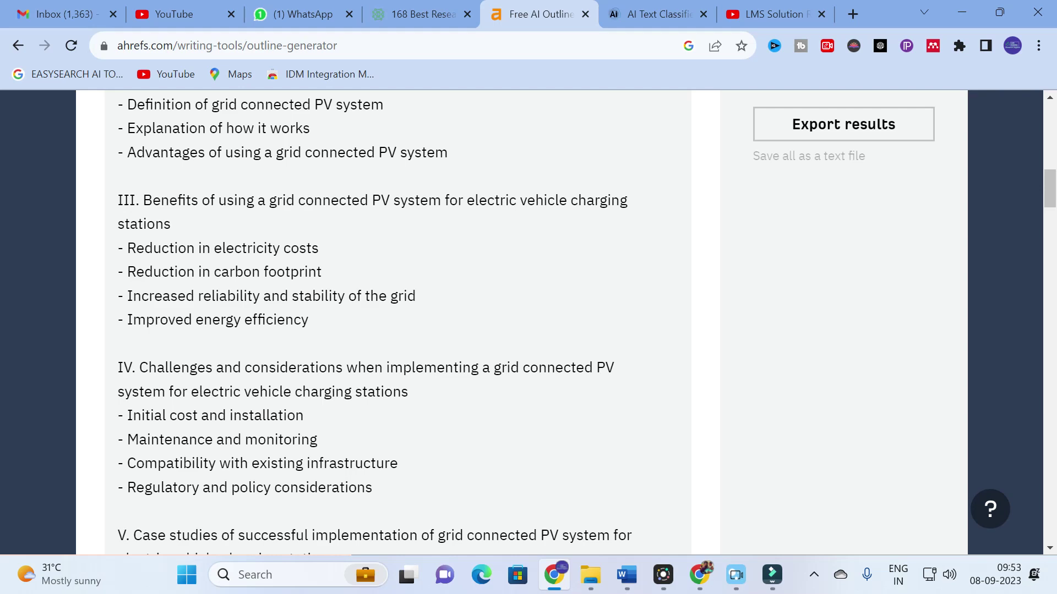
{"action": "scroll", "coordinate": [218, 264], "scroll_direction": "down", "scroll_amount": 1}
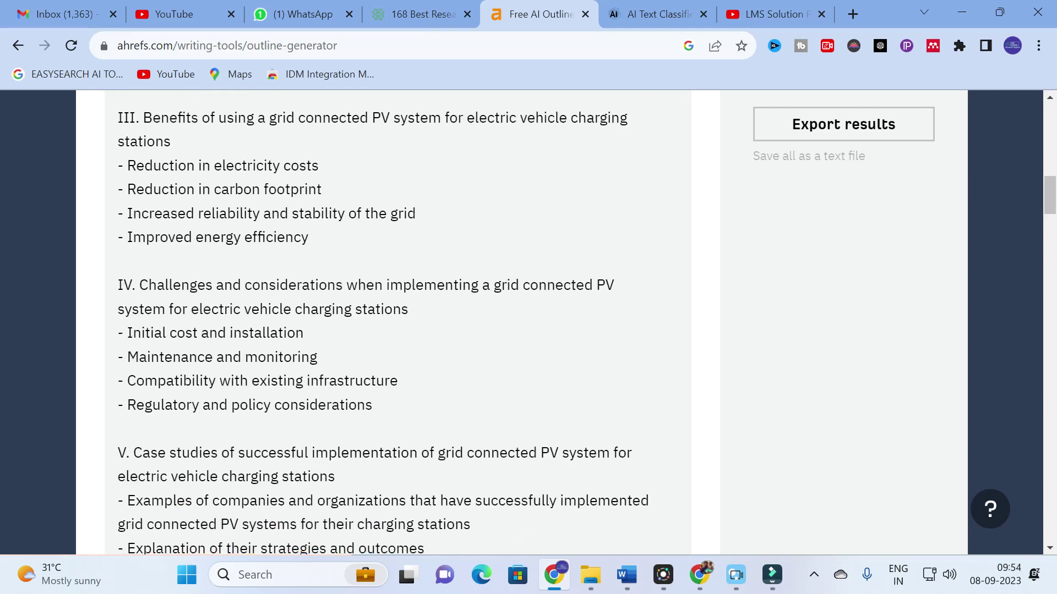
{"action": "scroll", "coordinate": [266, 245], "scroll_direction": "down", "scroll_amount": 4}
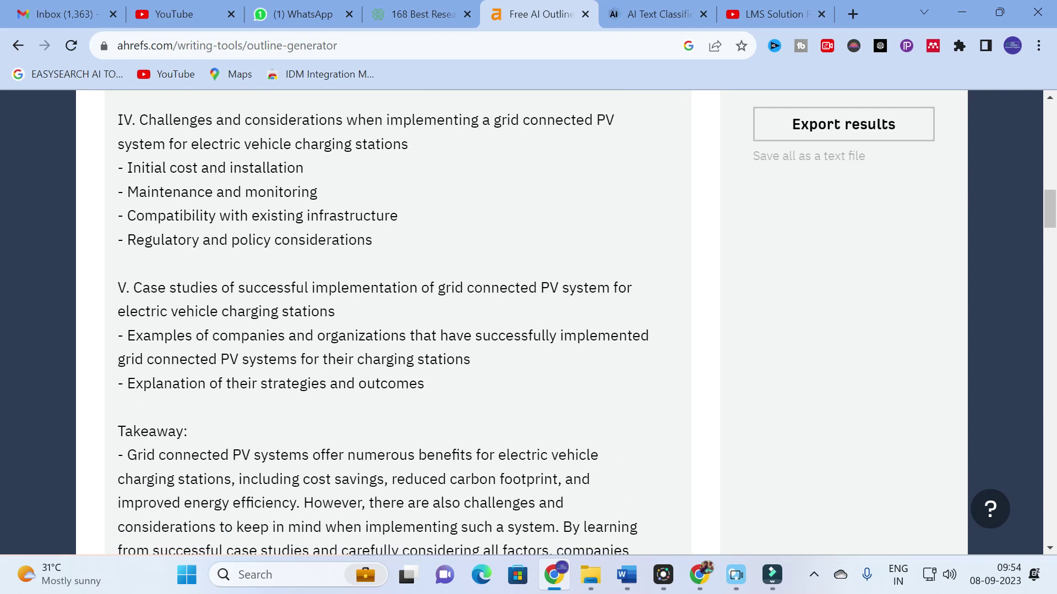
{"action": "scroll", "coordinate": [267, 281], "scroll_direction": "up", "scroll_amount": 13}
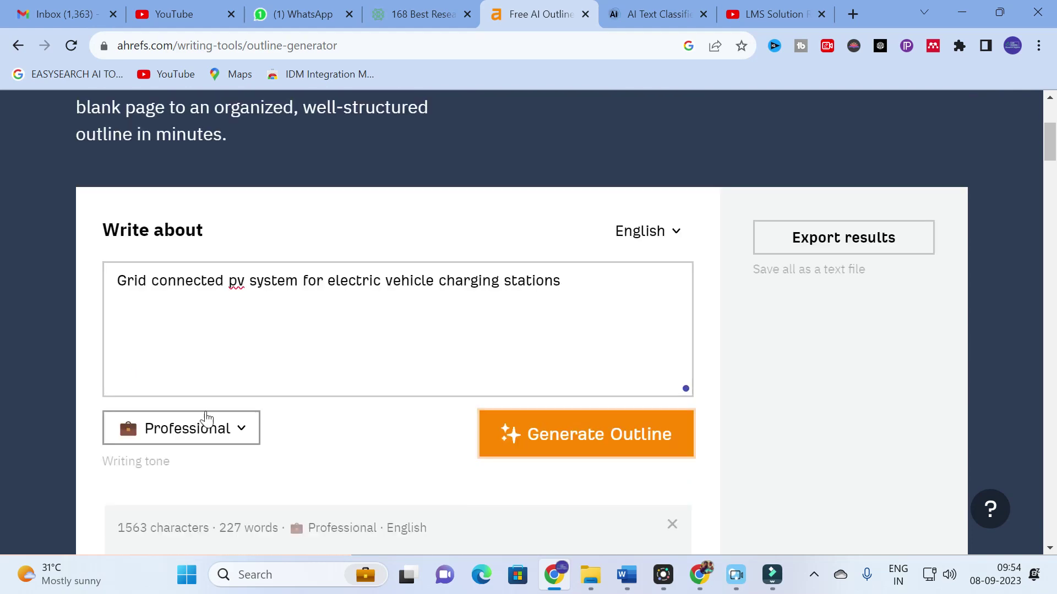
- Reopen the tone list without changing it, then scroll down to Other writing tools
{"action": "left_click", "coordinate": [218, 428]}
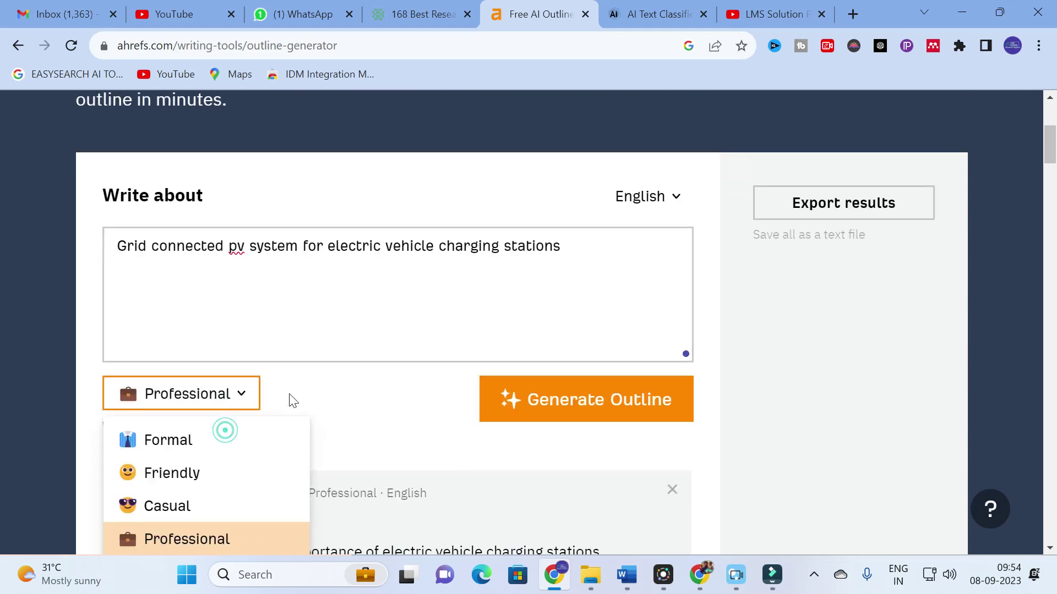
{"action": "scroll", "coordinate": [272, 395], "scroll_direction": "down", "scroll_amount": 1}
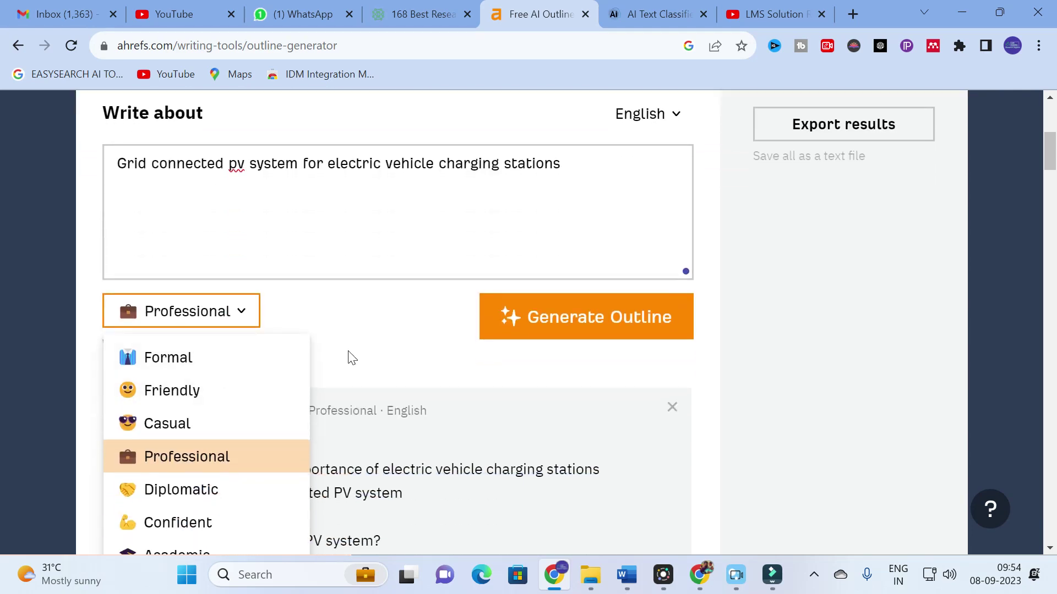
{"action": "scroll", "coordinate": [349, 358], "scroll_direction": "down", "scroll_amount": 3}
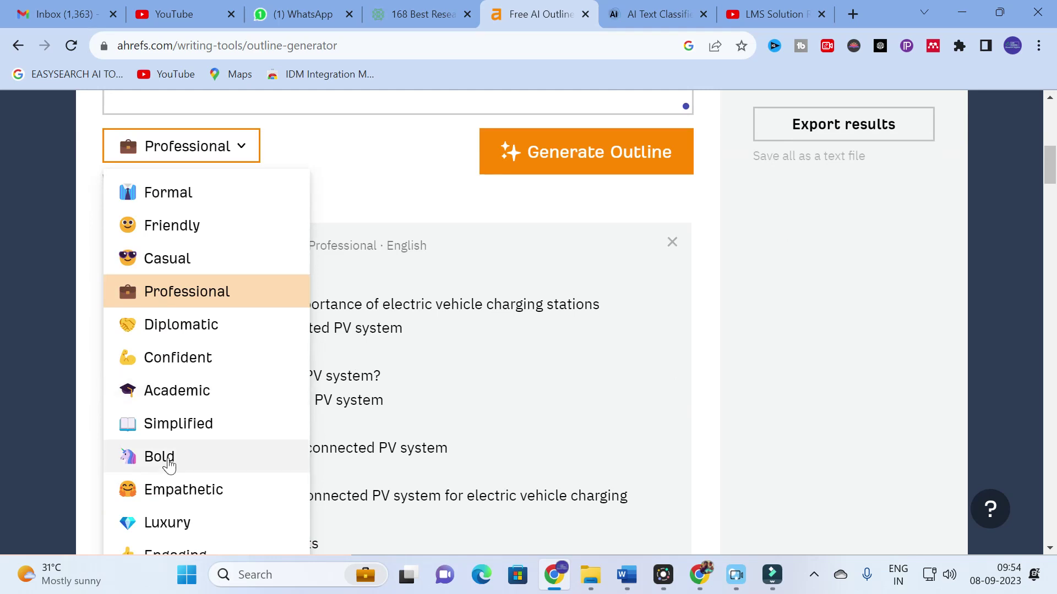
{"action": "scroll", "coordinate": [210, 441], "scroll_direction": "down", "scroll_amount": 2}
{"action": "scroll", "coordinate": [341, 435], "scroll_direction": "down", "scroll_amount": 2}
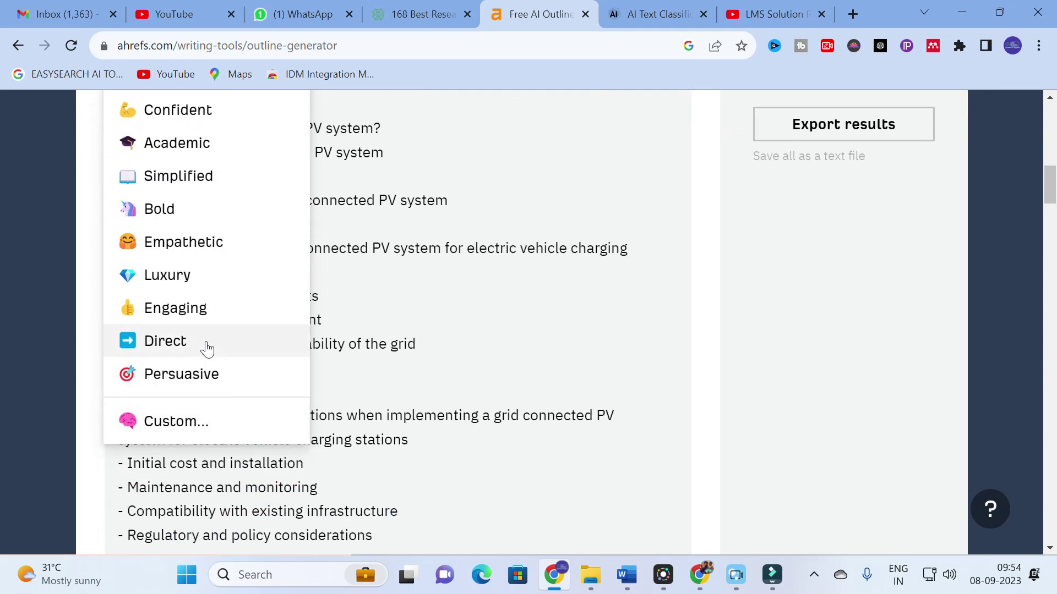
{"action": "scroll", "coordinate": [526, 270], "scroll_direction": "up", "scroll_amount": 6}
{"action": "left_click", "coordinate": [417, 246]}
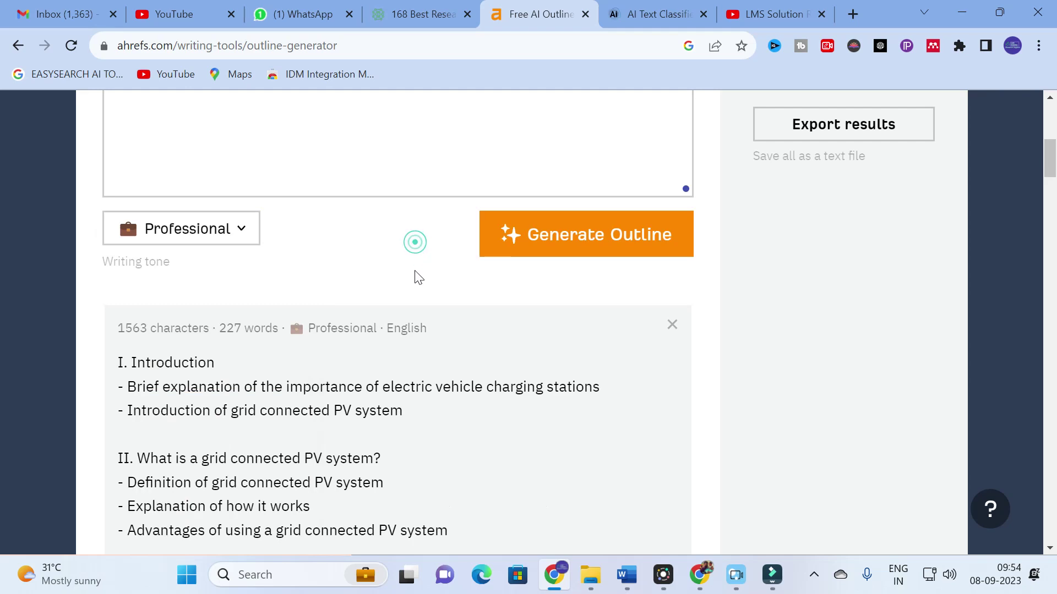
{"action": "scroll", "coordinate": [414, 264], "scroll_direction": "up", "scroll_amount": 5}
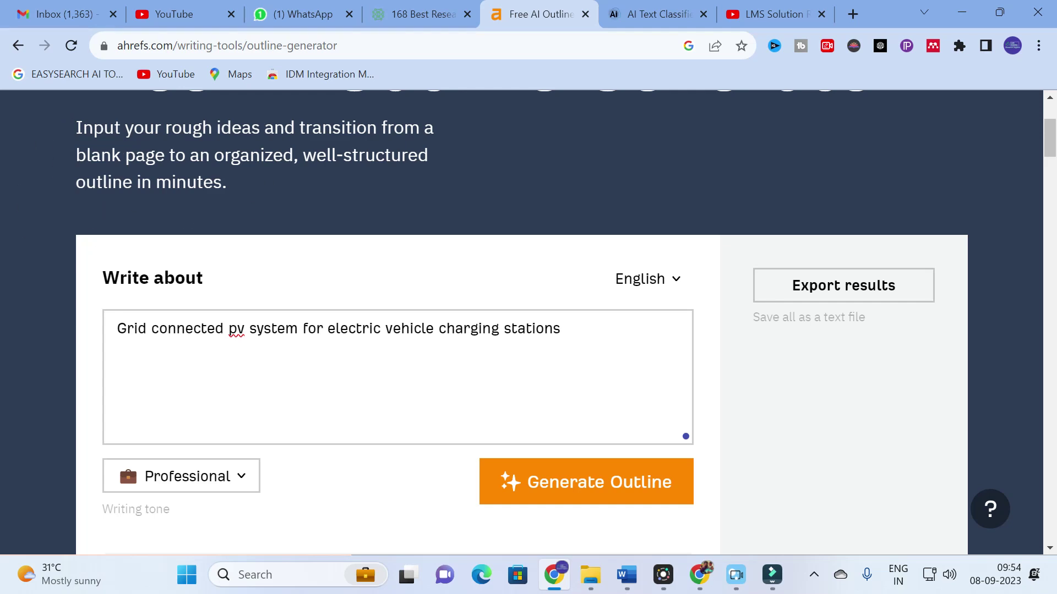
{"action": "scroll", "coordinate": [273, 278], "scroll_direction": "up", "scroll_amount": 9}
{"action": "scroll", "coordinate": [274, 283], "scroll_direction": "down", "scroll_amount": 20}
{"action": "scroll", "coordinate": [275, 290], "scroll_direction": "down", "scroll_amount": 13}
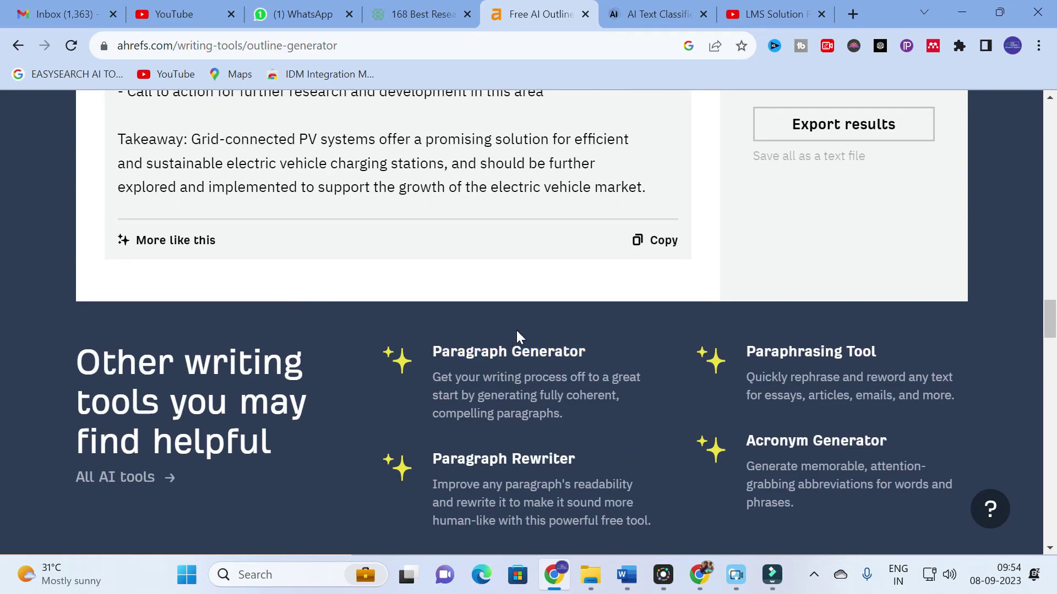
{"action": "scroll", "coordinate": [516, 336], "scroll_direction": "down", "scroll_amount": 3}
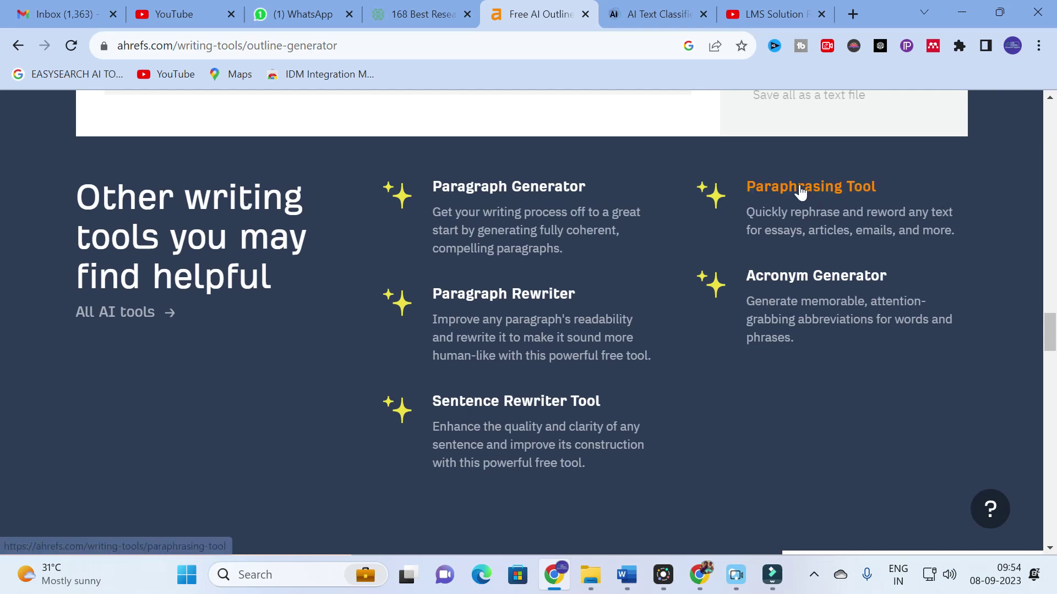
- Open the Paraphrasing Tool and select the first photovoltaic paragraph in the BASICS OF PV document
{"action": "left_click", "coordinate": [799, 188]}
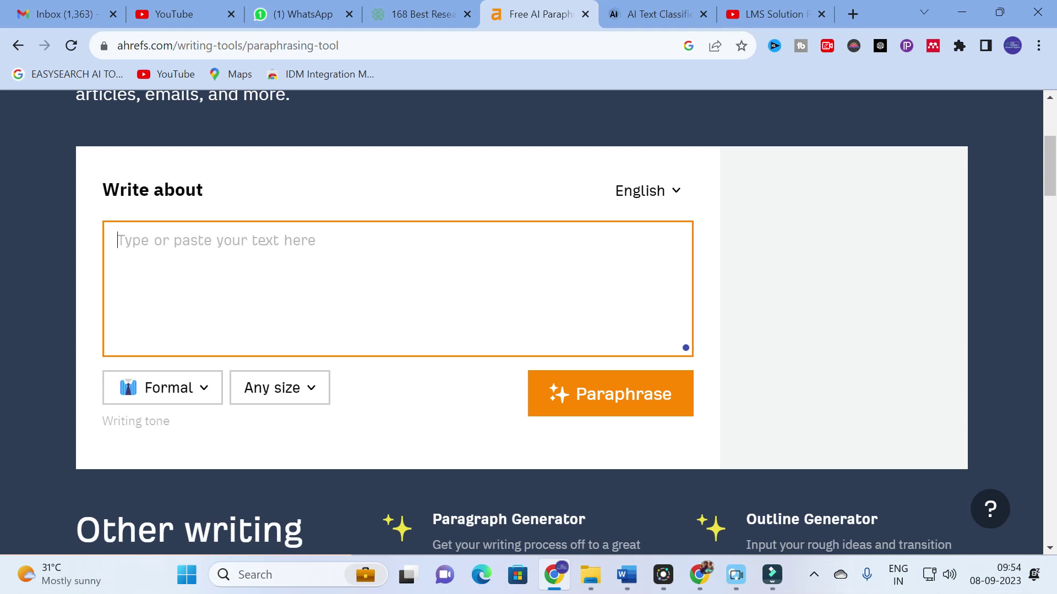
{"action": "mouse_move", "coordinate": [633, 582]}
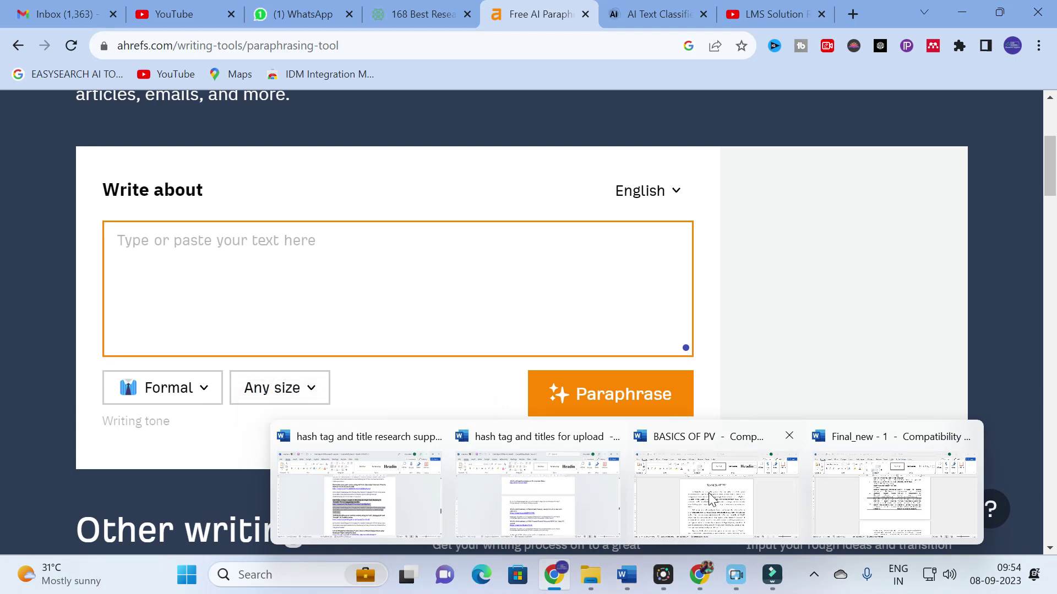
{"action": "left_click", "coordinate": [625, 575]}
{"action": "left_click", "coordinate": [427, 292]}
{"action": "left_click_drag", "start_coordinate": [377, 260], "coordinate": [384, 373]}
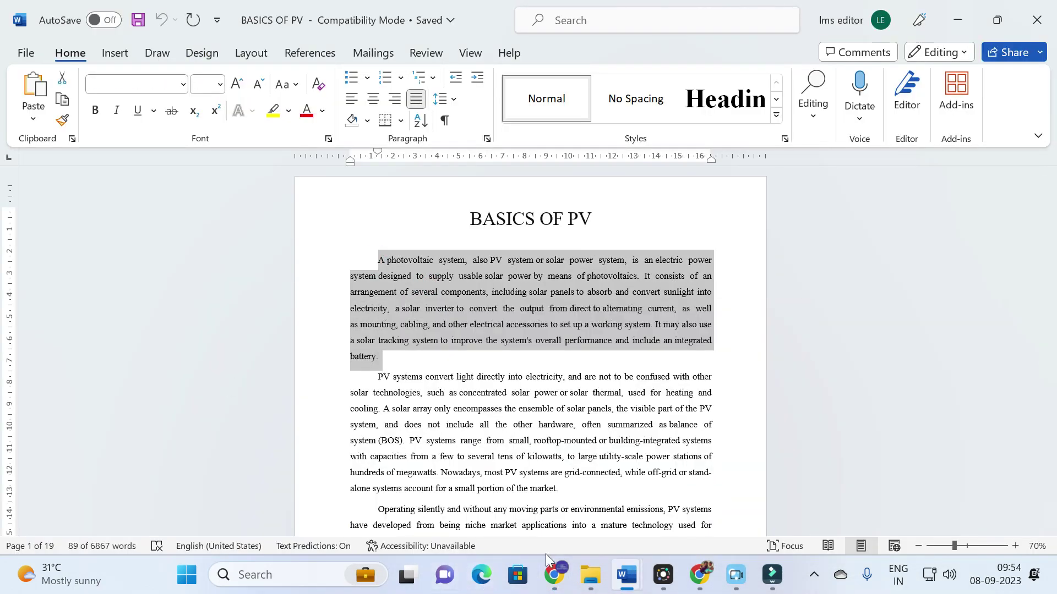
- Paste the PV paragraph into the Paraphrasing Tool input
{"action": "left_click", "coordinate": [557, 579]}
{"action": "key", "text": "ctrl+v"}
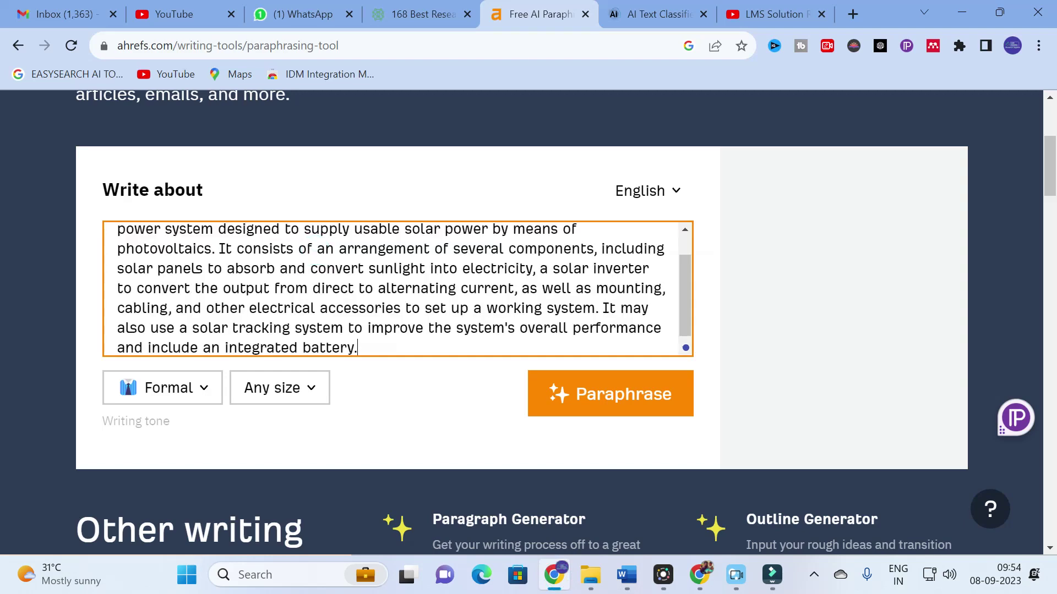
{"action": "left_click", "coordinate": [195, 391]}
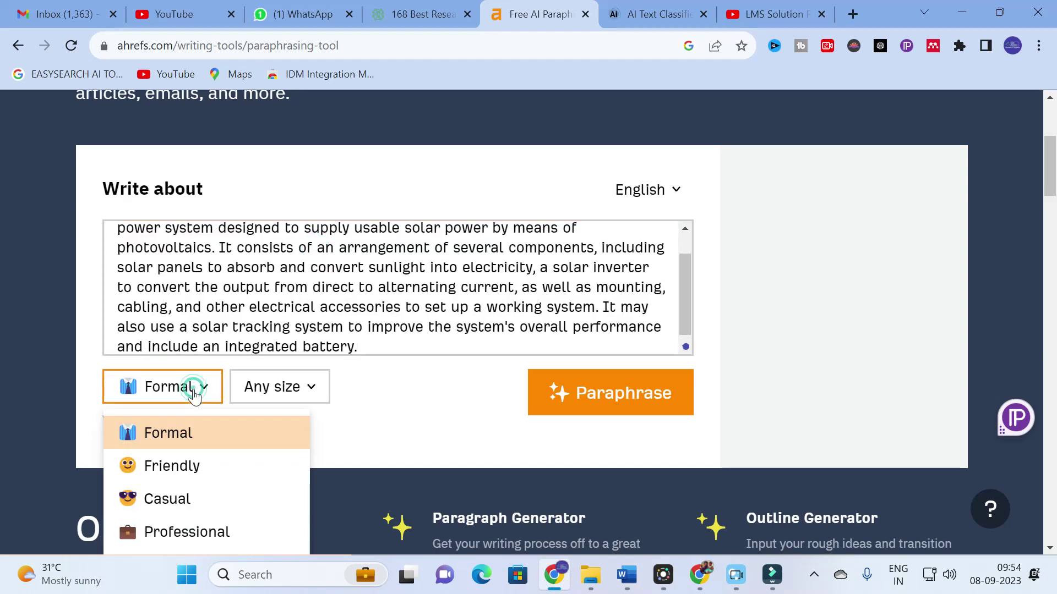
- Paraphrase the 89-word PV paragraph in Professional tone at Any size and review the result
{"action": "scroll", "coordinate": [208, 424], "scroll_direction": "down", "scroll_amount": 5}
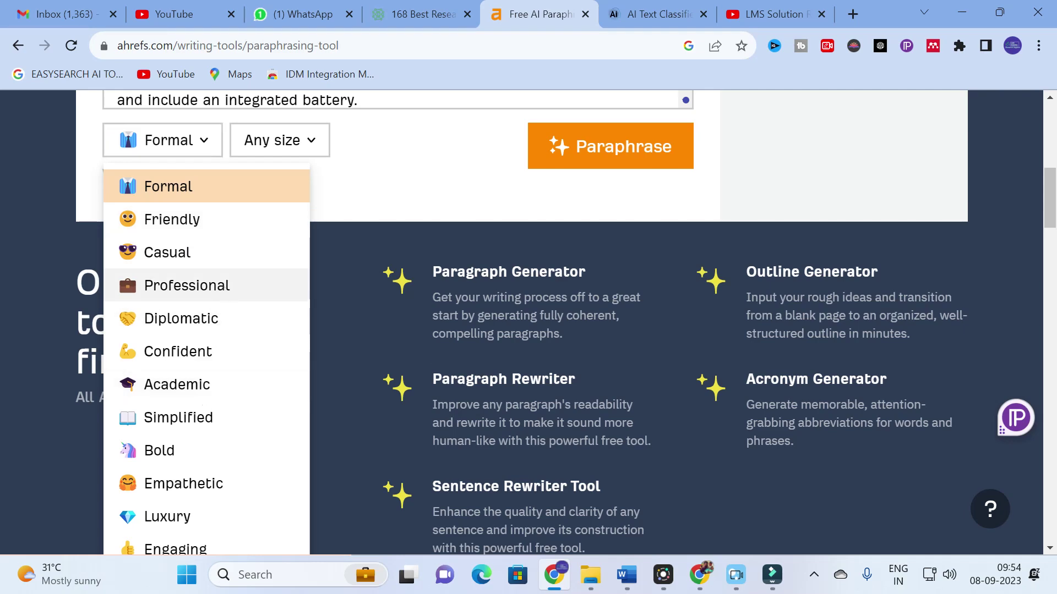
{"action": "left_click", "coordinate": [224, 286]}
{"action": "scroll", "coordinate": [223, 286], "scroll_direction": "up", "scroll_amount": 1}
{"action": "left_click", "coordinate": [336, 308]}
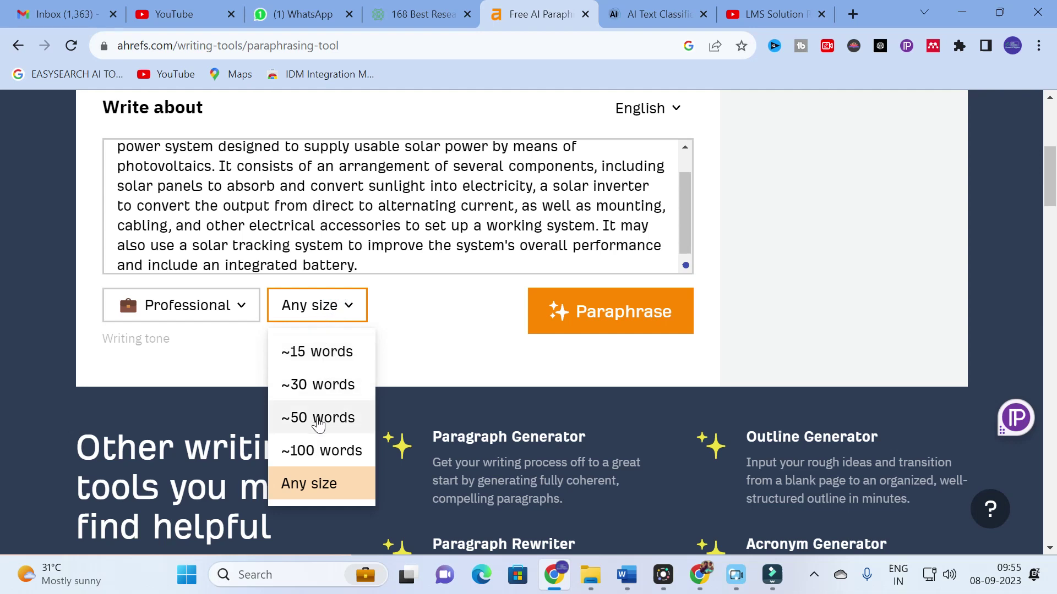
{"action": "scroll", "coordinate": [320, 424], "scroll_direction": "down", "scroll_amount": 2}
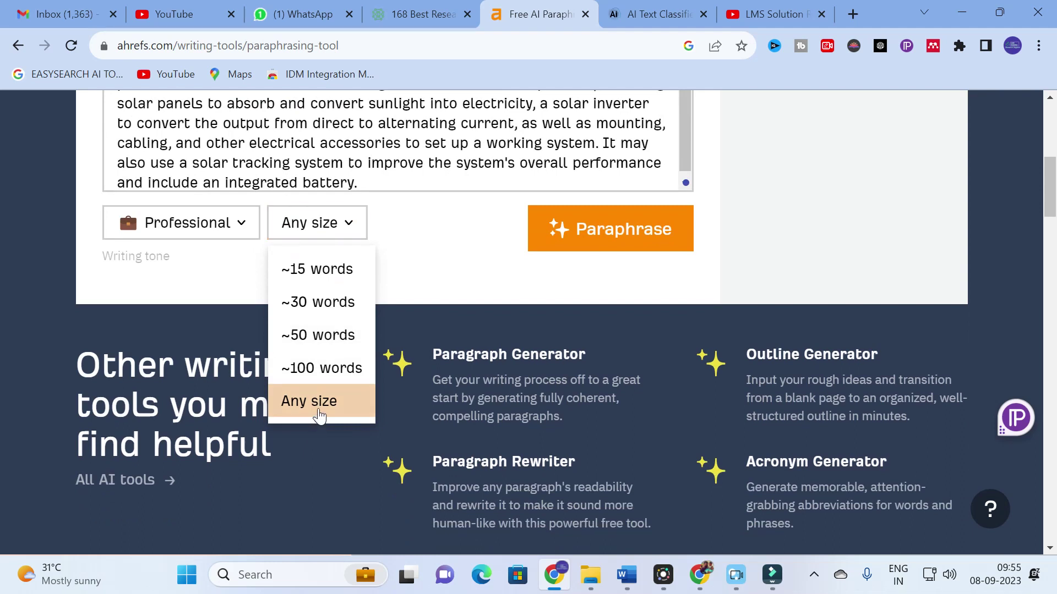
{"action": "left_click", "coordinate": [319, 407]}
{"action": "scroll", "coordinate": [484, 266], "scroll_direction": "up", "scroll_amount": 2}
{"action": "left_click", "coordinate": [587, 317]}
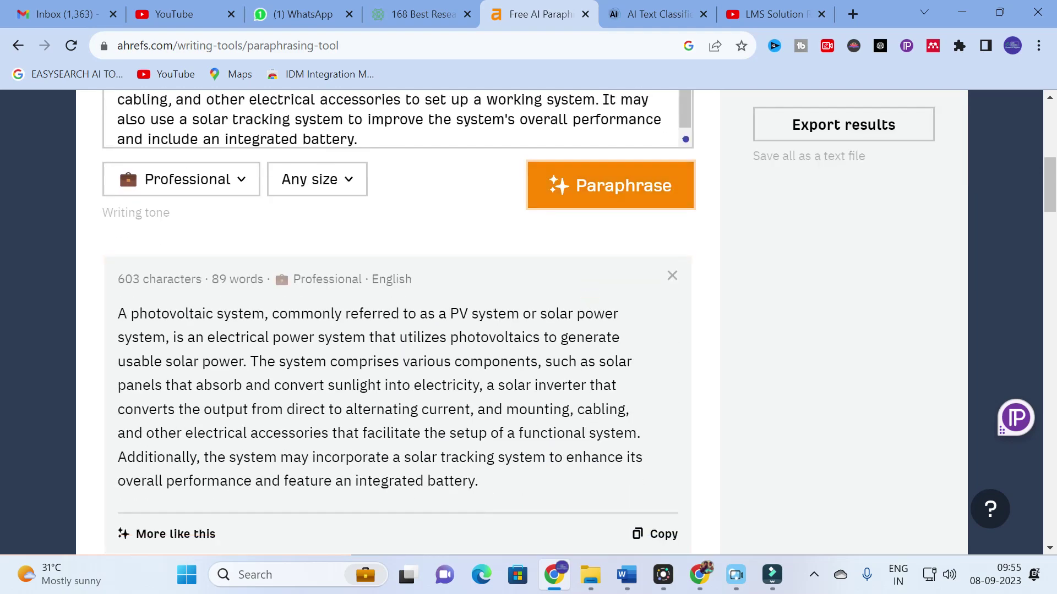
{"action": "scroll", "coordinate": [127, 163], "scroll_direction": "down", "scroll_amount": 2}
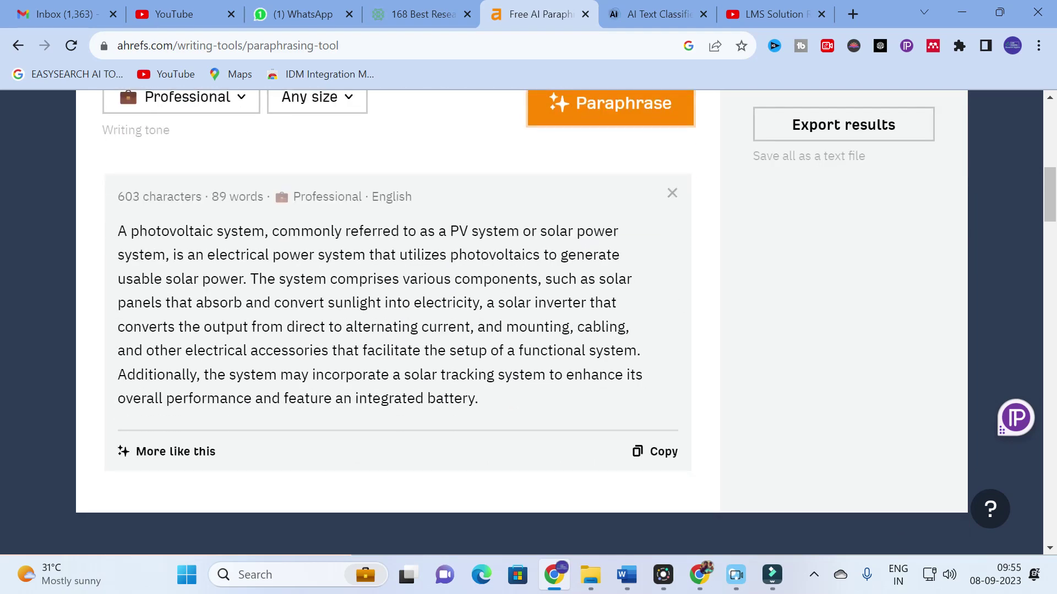
{"action": "scroll", "coordinate": [126, 411], "scroll_direction": "up", "scroll_amount": 6}
{"action": "scroll", "coordinate": [127, 410], "scroll_direction": "down", "scroll_amount": 7}
{"action": "scroll", "coordinate": [95, 337], "scroll_direction": "up", "scroll_amount": 6}
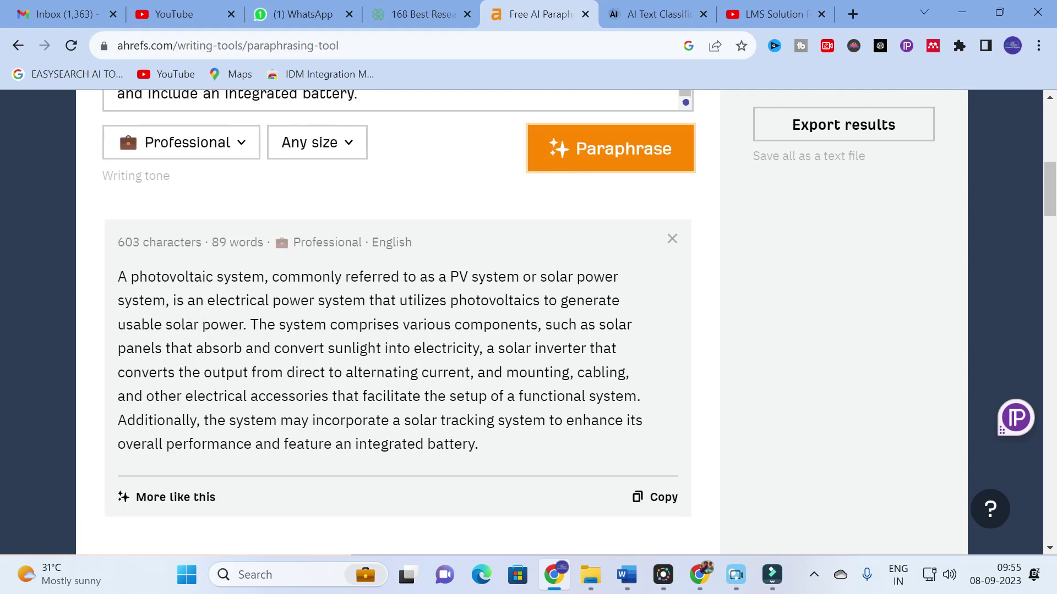
- Open the Sentence Rewriter, paste the PV paragraph and rewrite it in Formal tone
{"action": "left_click", "coordinate": [19, 46]}
{"action": "scroll", "coordinate": [534, 259], "scroll_direction": "down", "scroll_amount": 10}
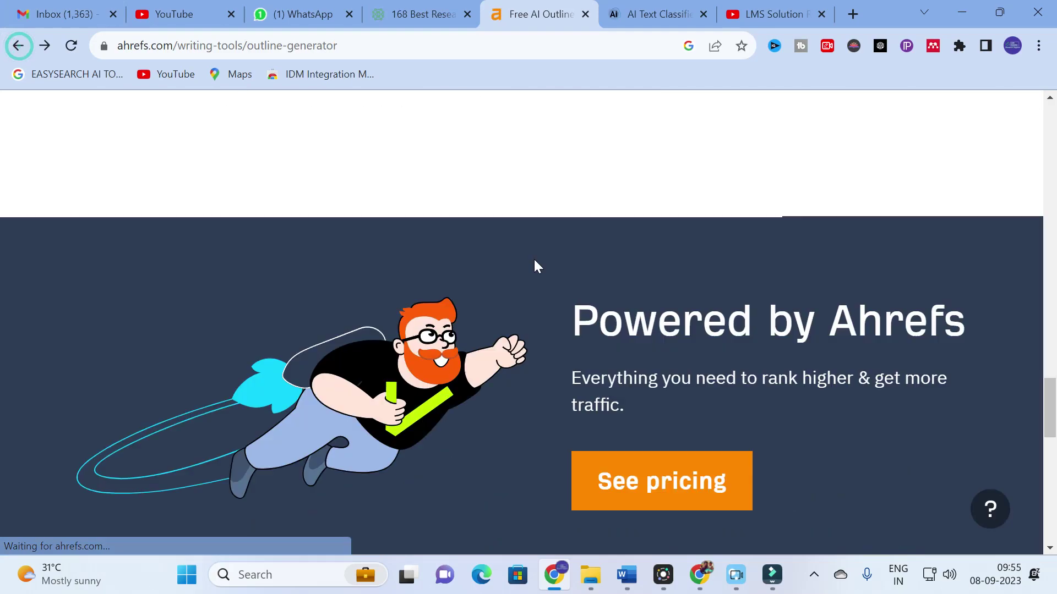
{"action": "scroll", "coordinate": [522, 267], "scroll_direction": "up", "scroll_amount": 6}
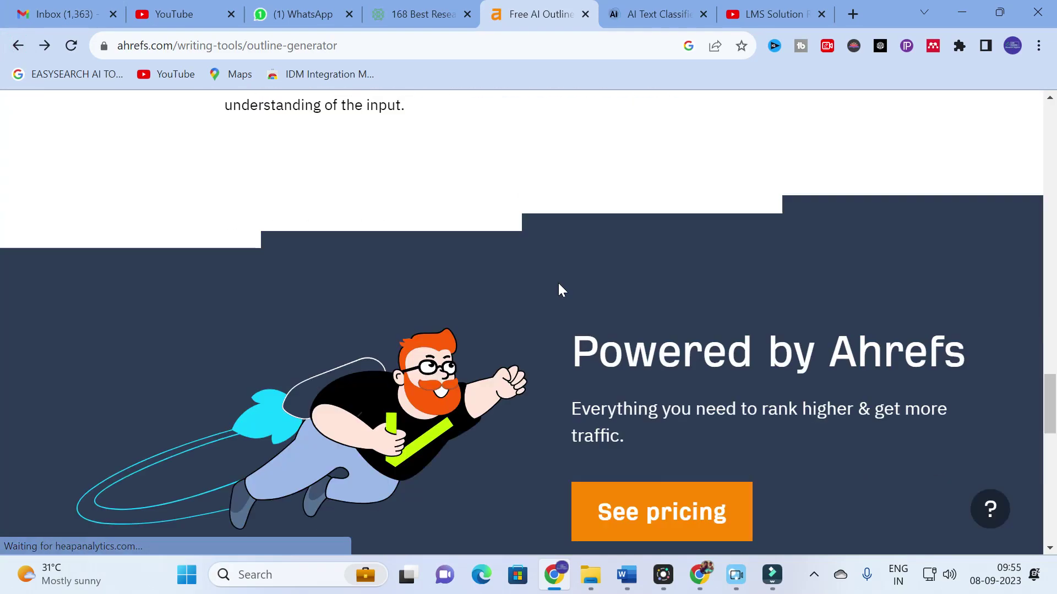
{"action": "scroll", "coordinate": [553, 375], "scroll_direction": "up", "scroll_amount": 6}
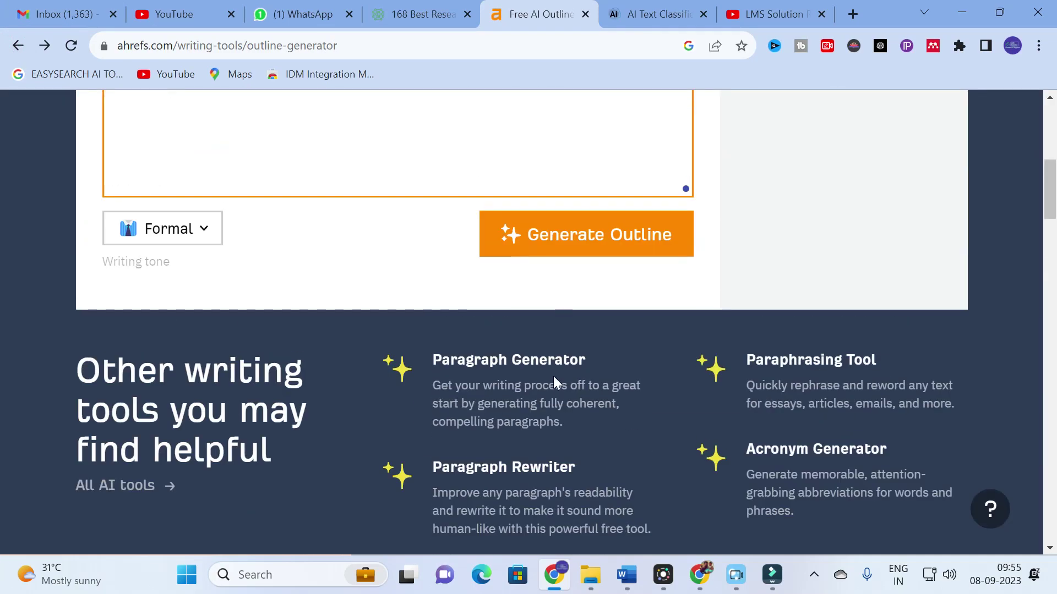
{"action": "scroll", "coordinate": [553, 375], "scroll_direction": "down", "scroll_amount": 3}
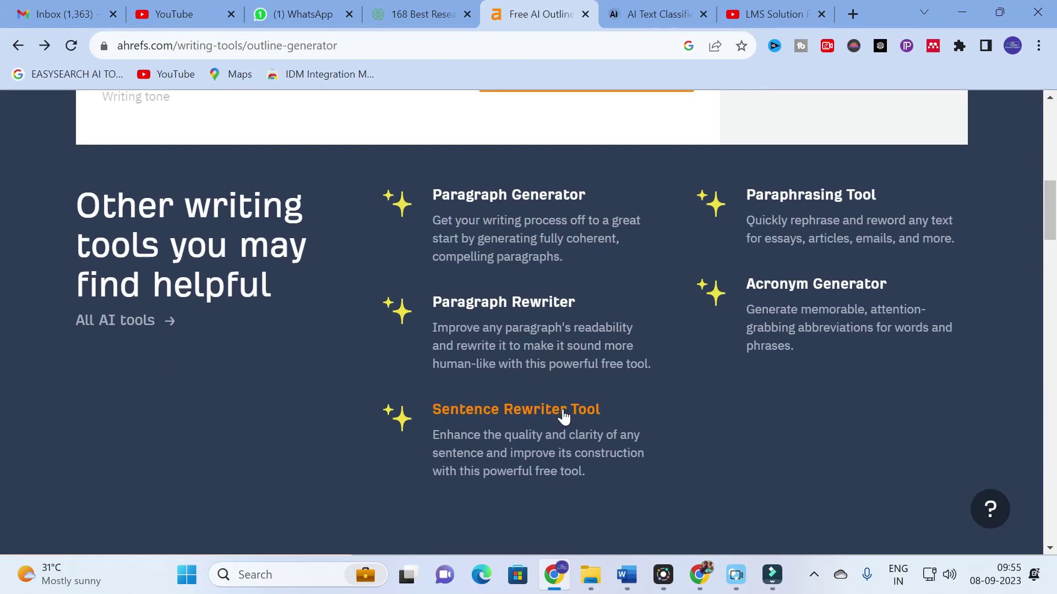
{"action": "left_click", "coordinate": [528, 418]}
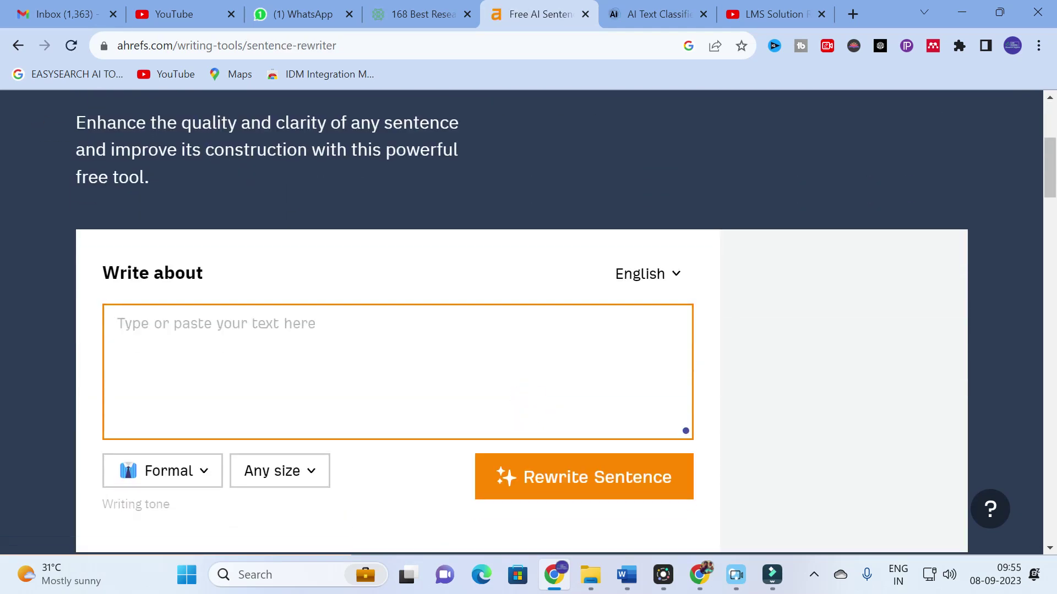
{"action": "key", "text": "ctrl+v"}
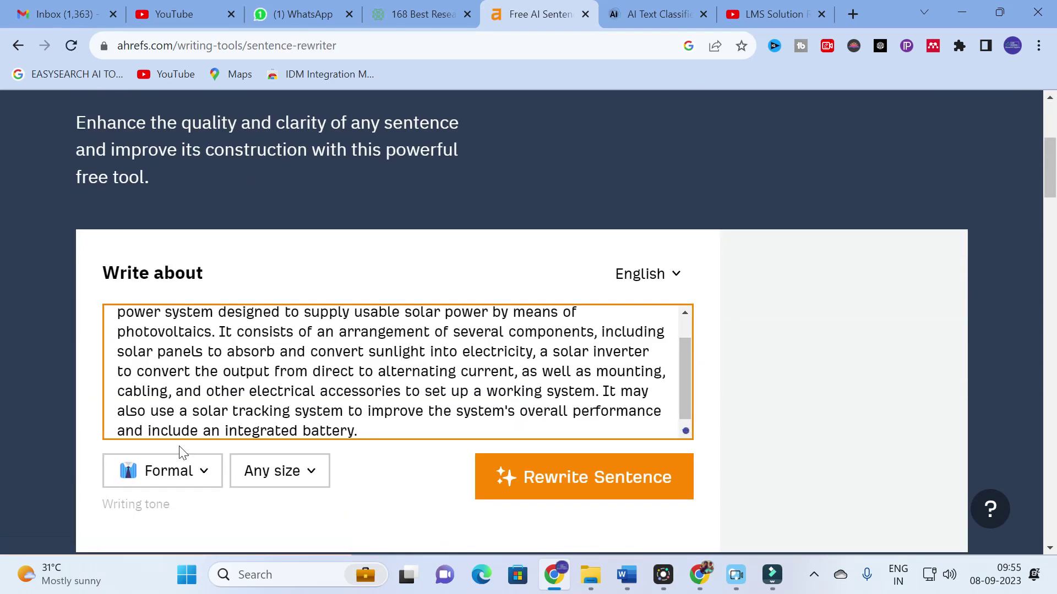
{"action": "left_click", "coordinate": [544, 477]}
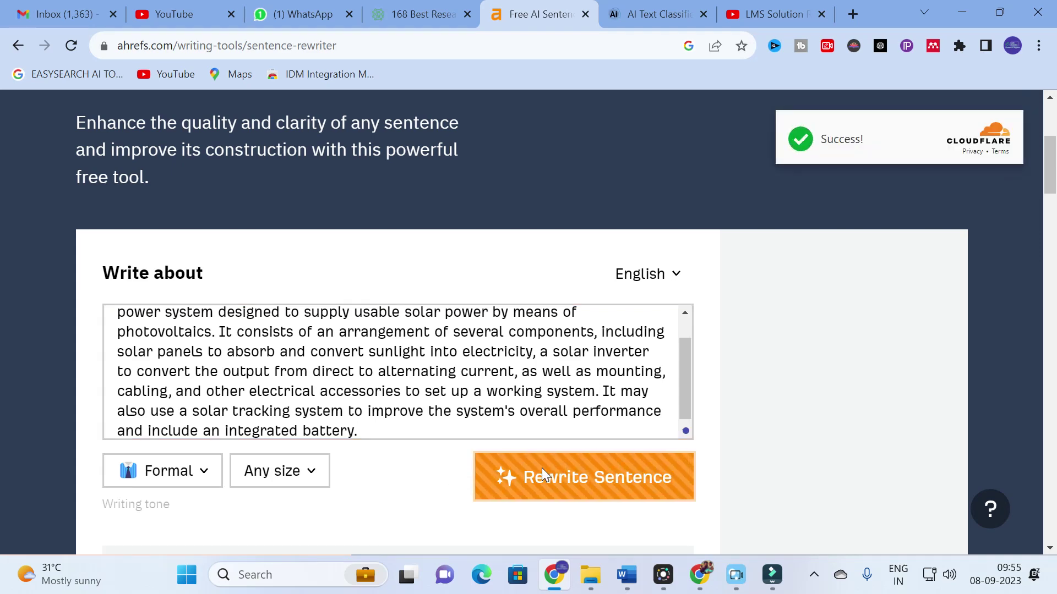
- Review the 107-word, 709-character Formal rewrite of the PV paragraph
{"action": "scroll", "coordinate": [440, 385], "scroll_direction": "down", "scroll_amount": 4}
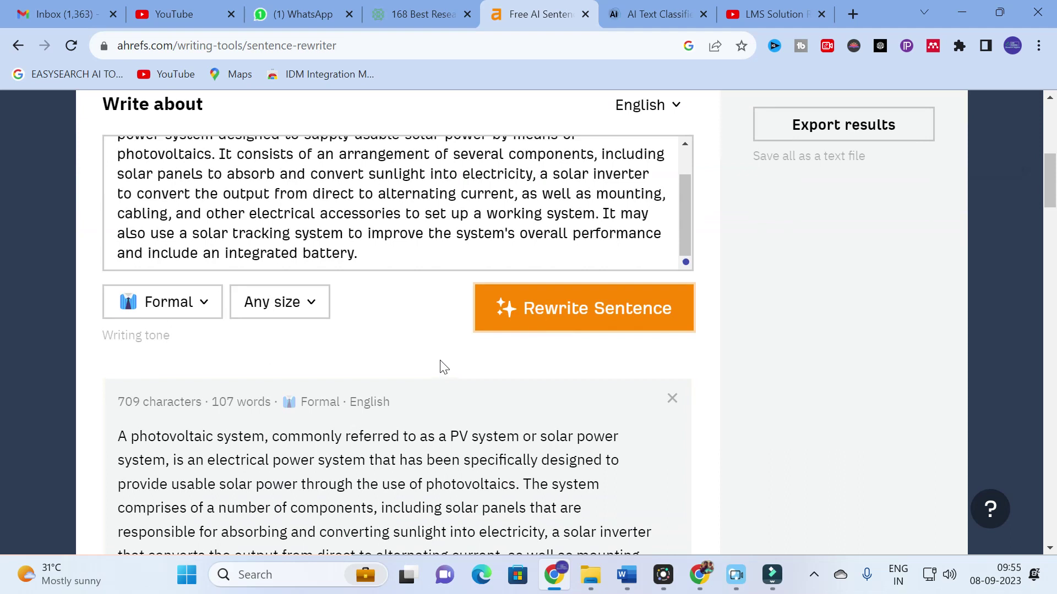
{"action": "scroll", "coordinate": [393, 328], "scroll_direction": "down", "scroll_amount": 4}
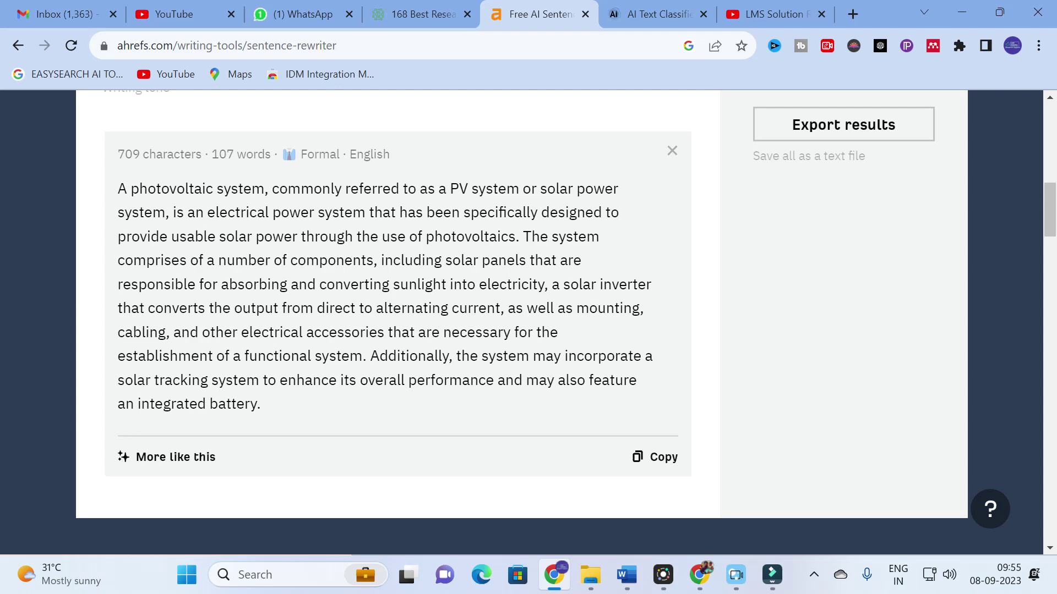
{"action": "left_click_drag", "start_coordinate": [116, 188], "coordinate": [299, 419]}
{"action": "left_click", "coordinate": [299, 419]}
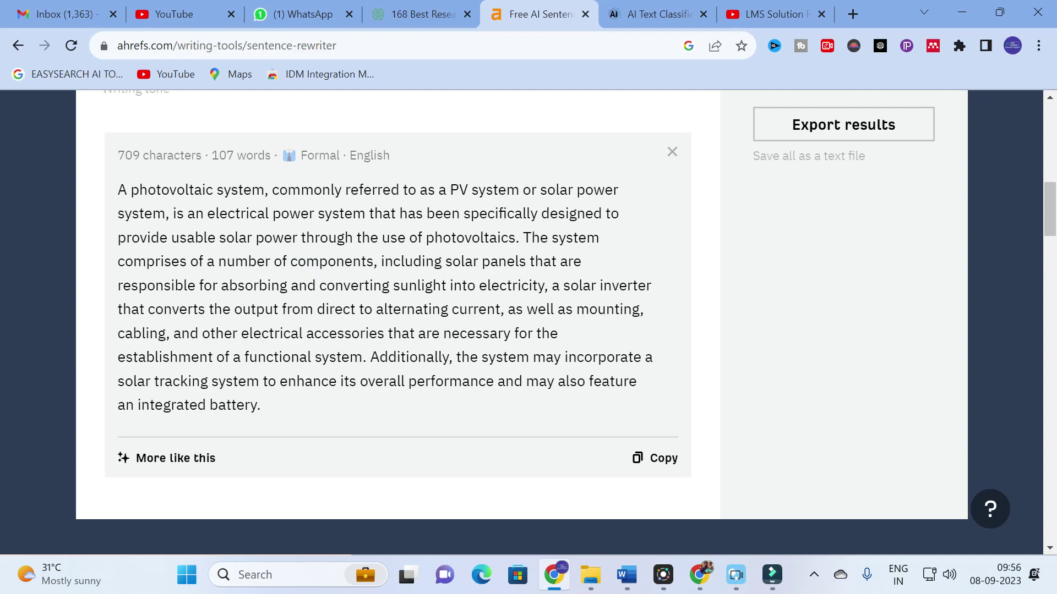
{"action": "scroll", "coordinate": [374, 347], "scroll_direction": "up", "scroll_amount": 5}
{"action": "scroll", "coordinate": [374, 347], "scroll_direction": "down", "scroll_amount": 1}
{"action": "scroll", "coordinate": [375, 347], "scroll_direction": "down", "scroll_amount": 5}
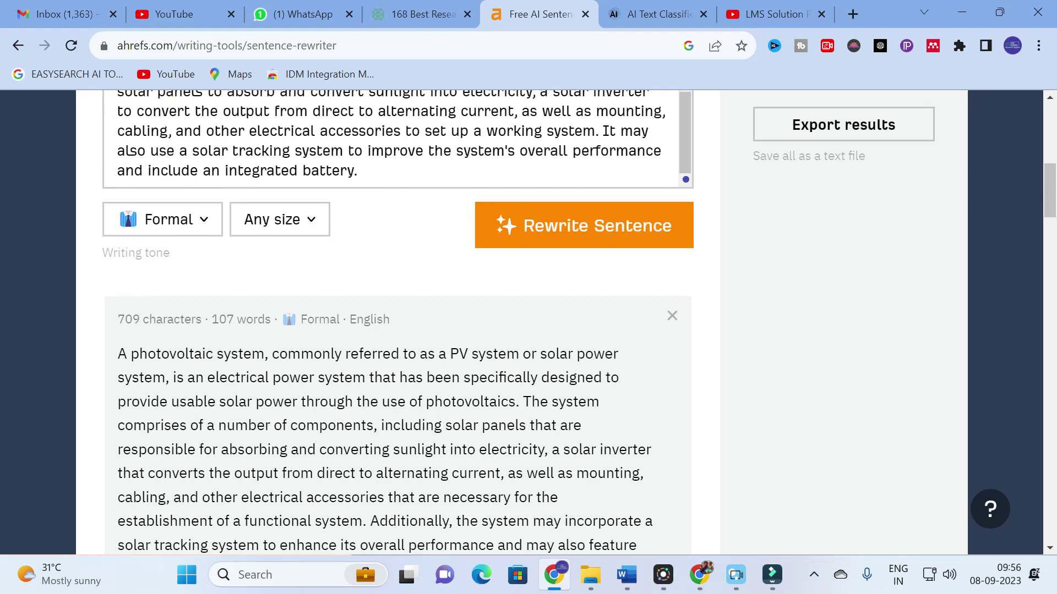
{"action": "scroll", "coordinate": [323, 380], "scroll_direction": "down", "scroll_amount": 10}
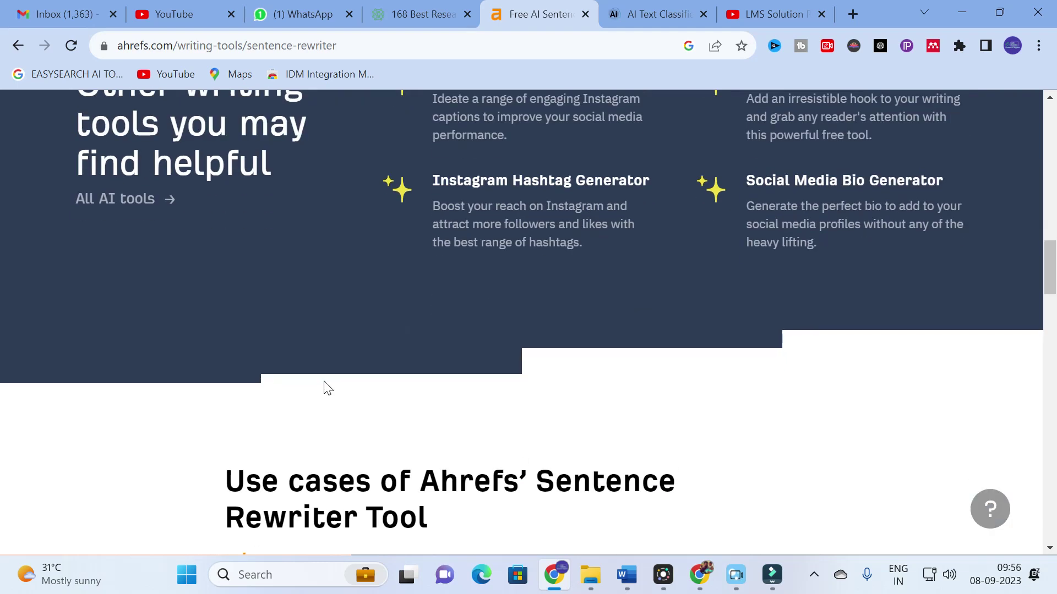
{"action": "scroll", "coordinate": [324, 380], "scroll_direction": "up", "scroll_amount": 3}
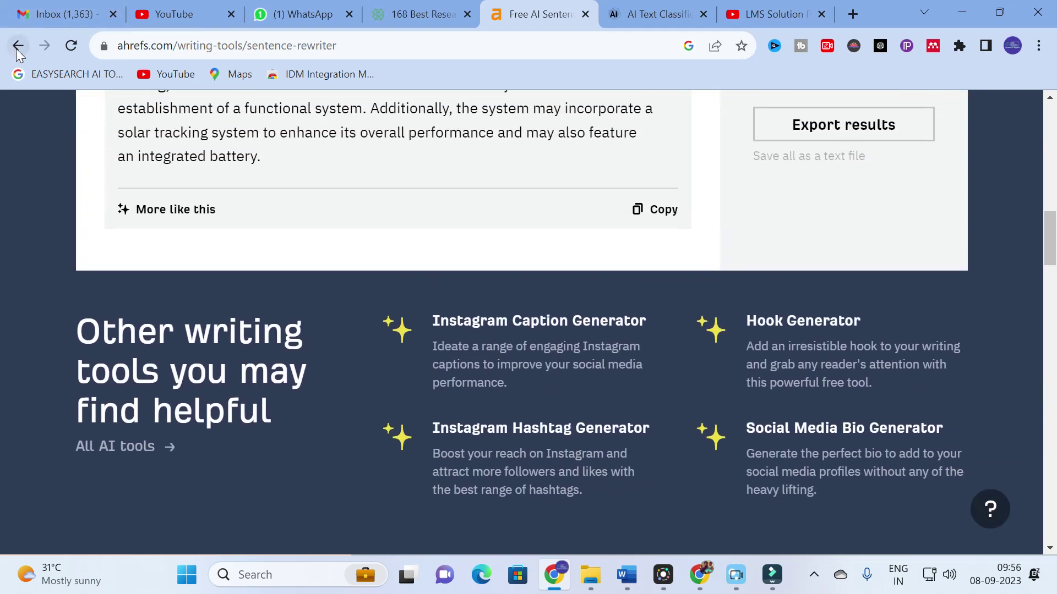
- Open the Acronym Generator and select the second paragraph's first sentence in BASICS OF PV
{"action": "left_click", "coordinate": [18, 46]}
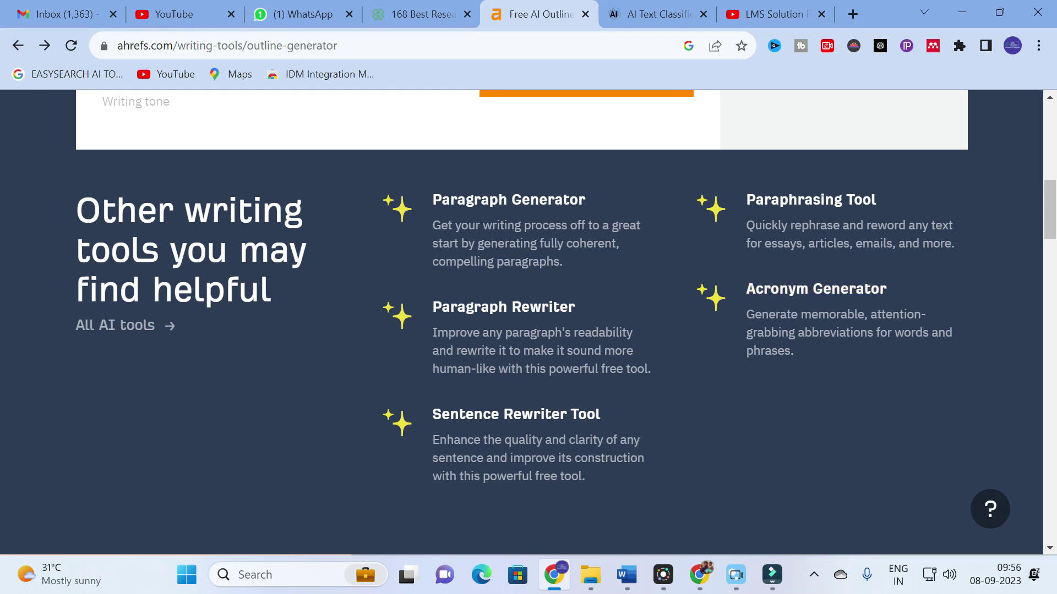
{"action": "left_click", "coordinate": [784, 290]}
{"action": "scroll", "coordinate": [286, 368], "scroll_direction": "down", "scroll_amount": 1}
{"action": "mouse_move", "coordinate": [627, 575]}
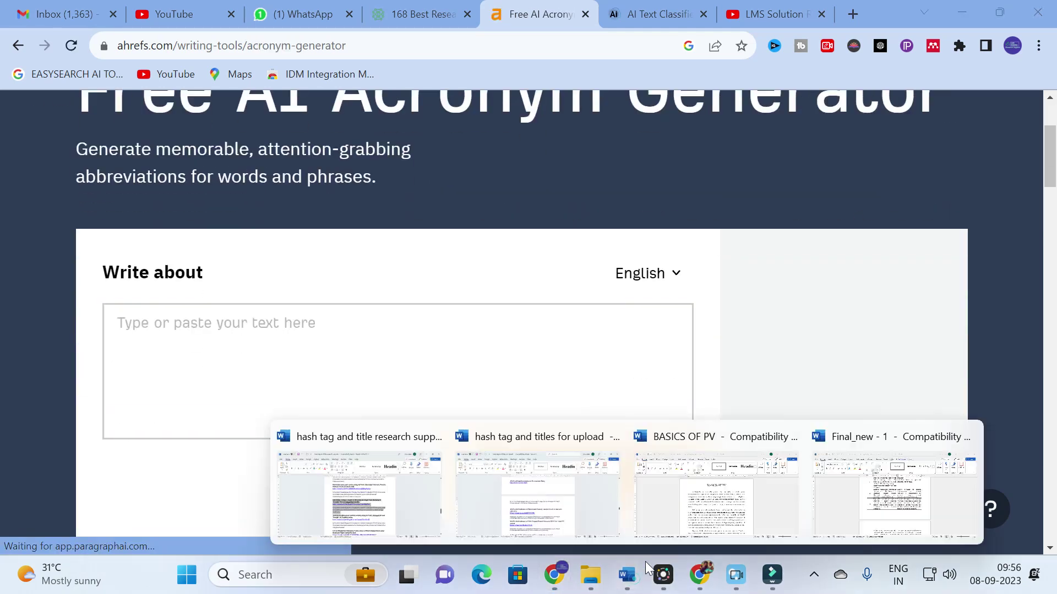
{"action": "left_click", "coordinate": [722, 508]}
{"action": "left_click", "coordinate": [392, 280]}
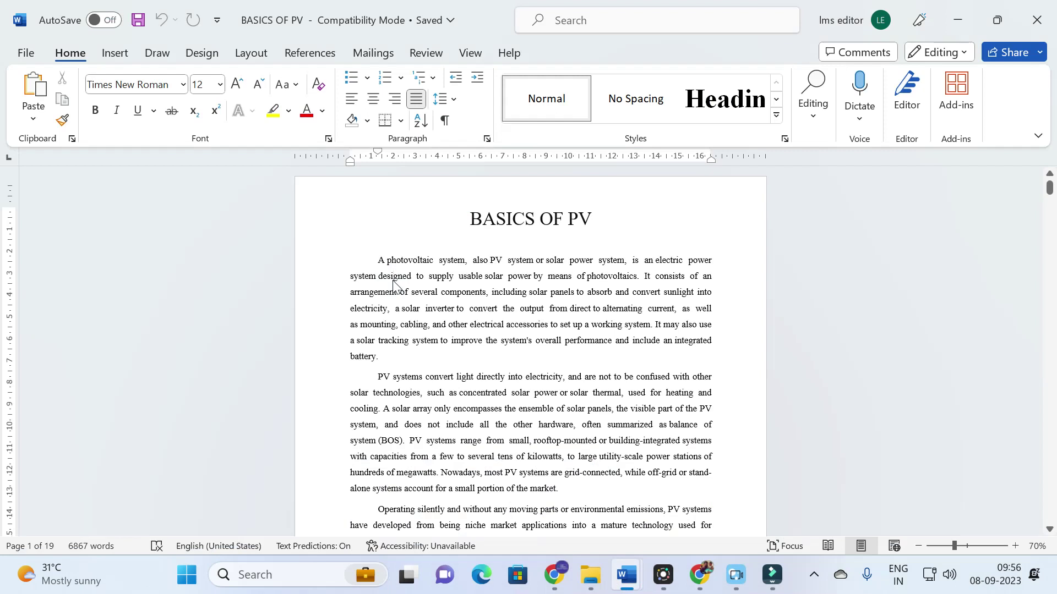
{"action": "left_click_drag", "start_coordinate": [377, 377], "coordinate": [378, 410]}
{"action": "key", "text": "ctrl+c"}
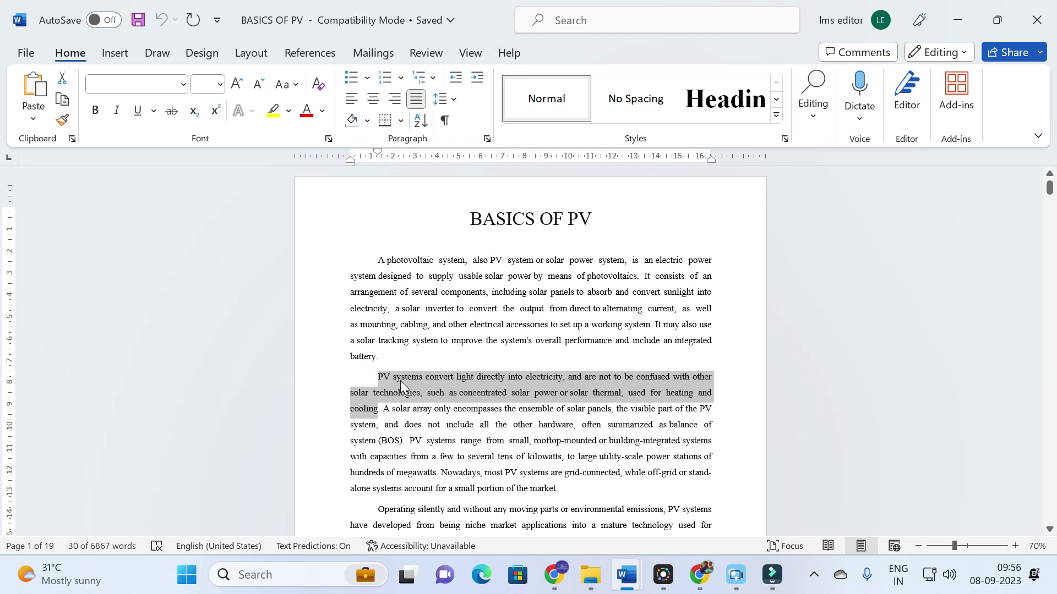
- Paste the PV systems sentence into Write about and generate acronyms
{"action": "mouse_move", "coordinate": [621, 579]}
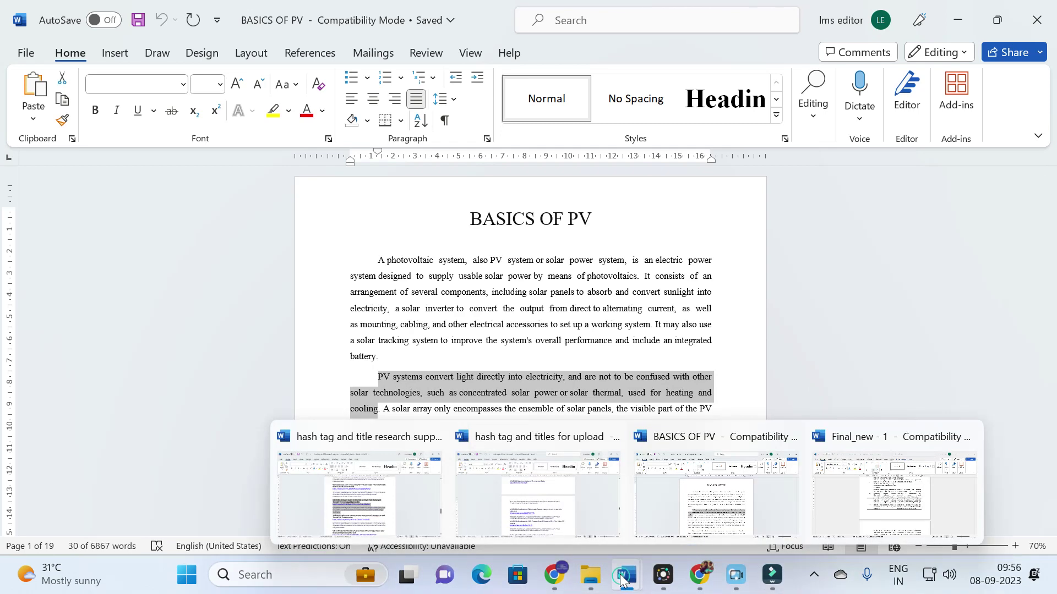
{"action": "left_click", "coordinate": [699, 575]}
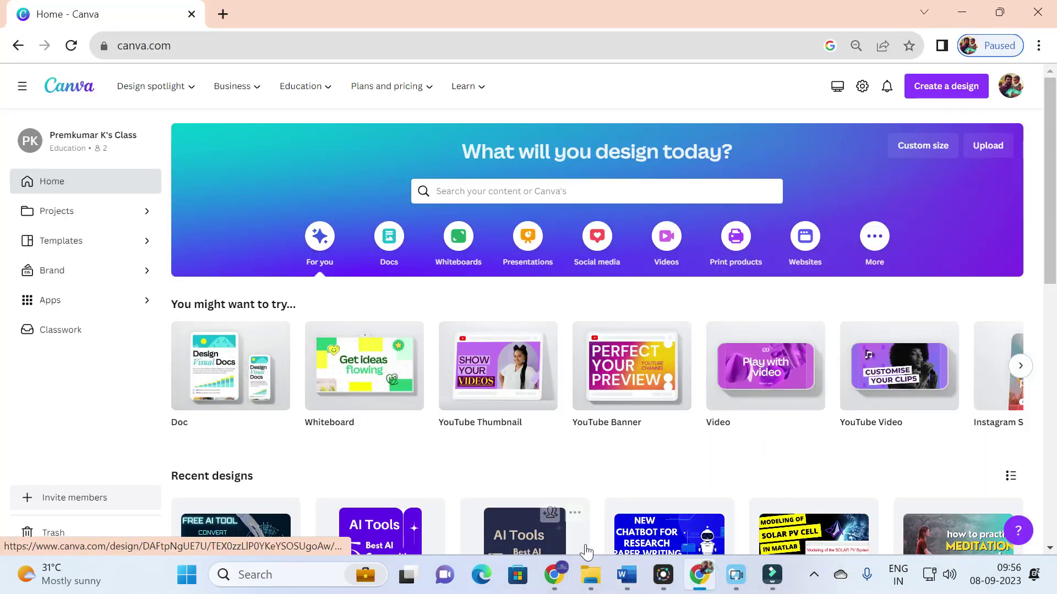
{"action": "left_click", "coordinate": [553, 574]}
{"action": "key", "text": "ctrl+v"}
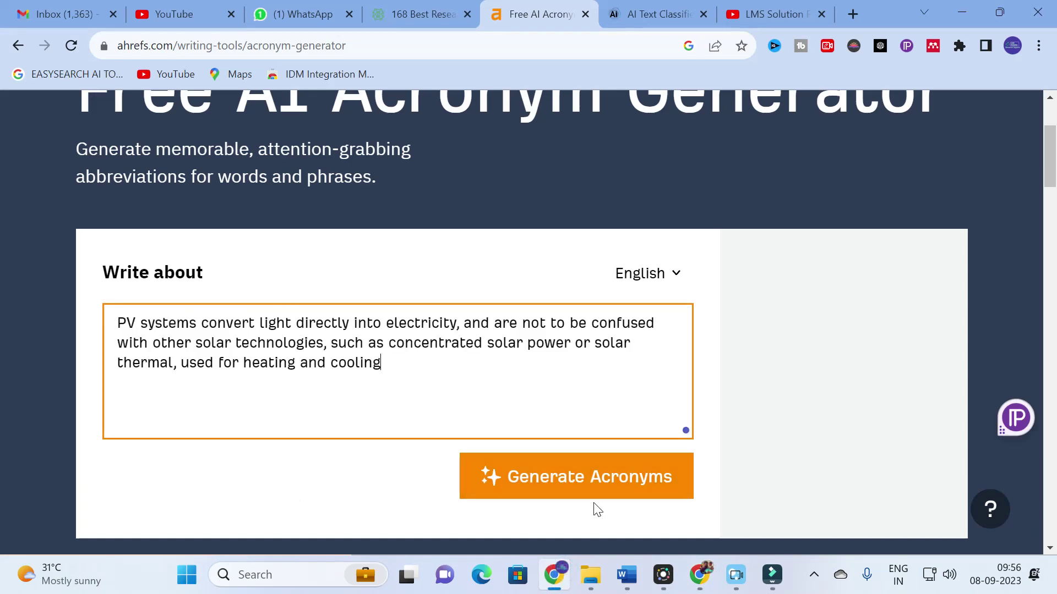
{"action": "left_click", "coordinate": [583, 492]}
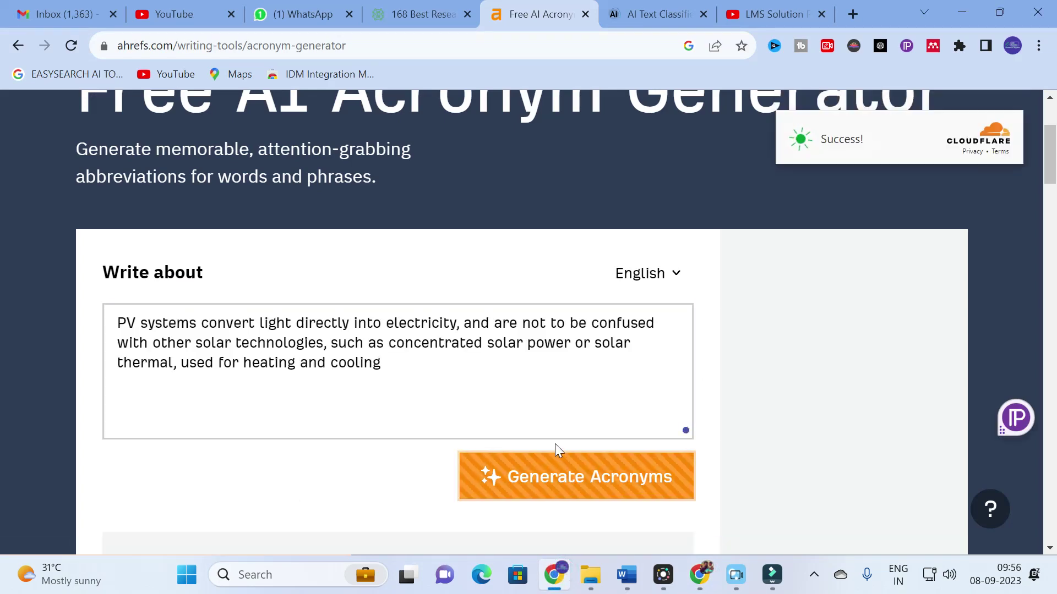
- Check the result: SOLAR-EC, Solar On Light Absorption and Renewable Energy Conversion
{"action": "scroll", "coordinate": [488, 378], "scroll_direction": "down", "scroll_amount": 2}
{"action": "scroll", "coordinate": [397, 317], "scroll_direction": "down", "scroll_amount": 1}
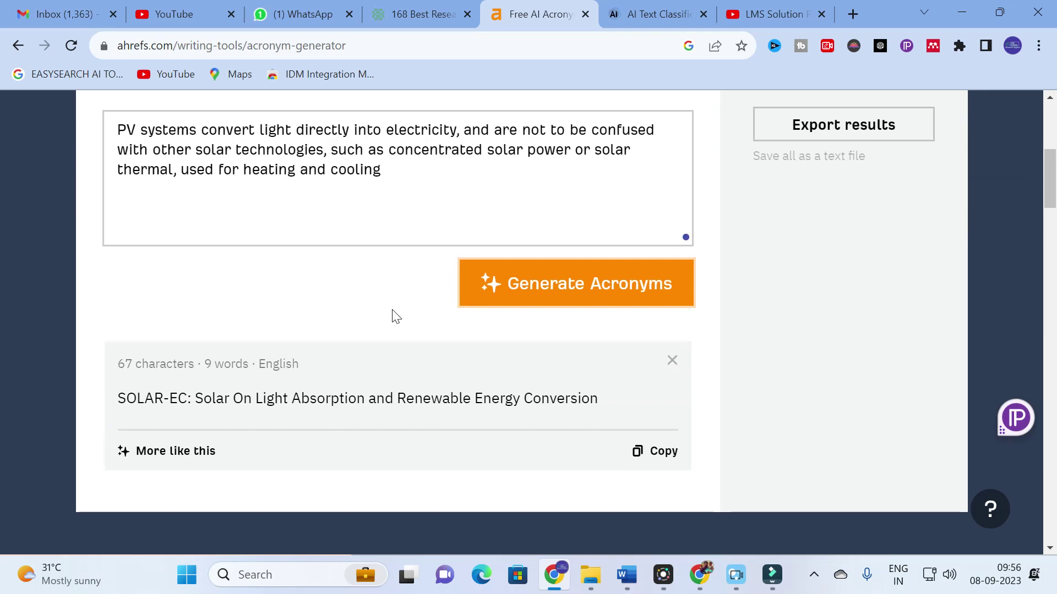
{"action": "scroll", "coordinate": [396, 316], "scroll_direction": "down", "scroll_amount": 1}
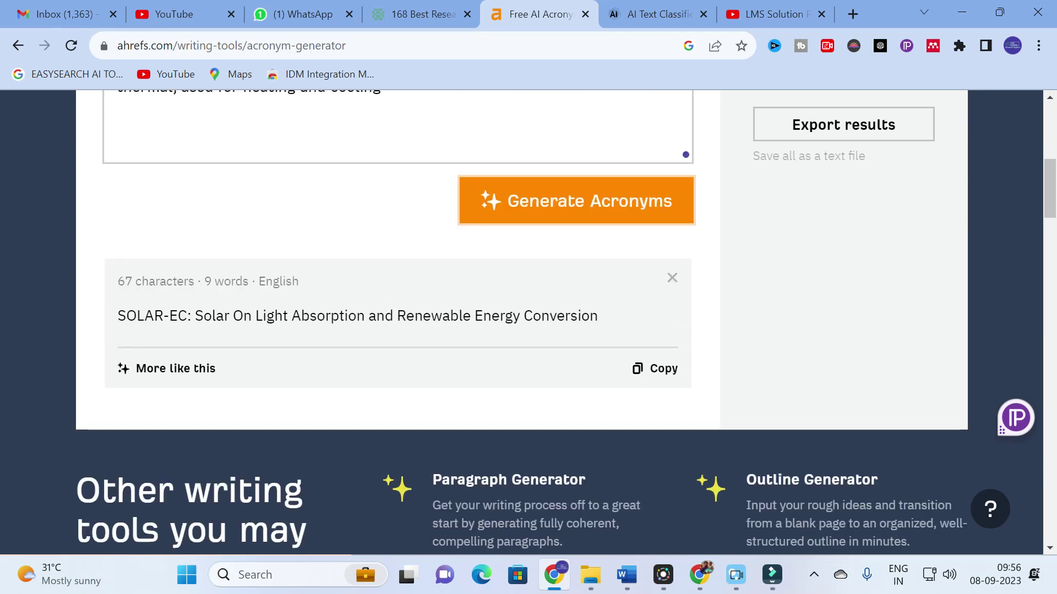
{"action": "scroll", "coordinate": [207, 325], "scroll_direction": "up", "scroll_amount": 3}
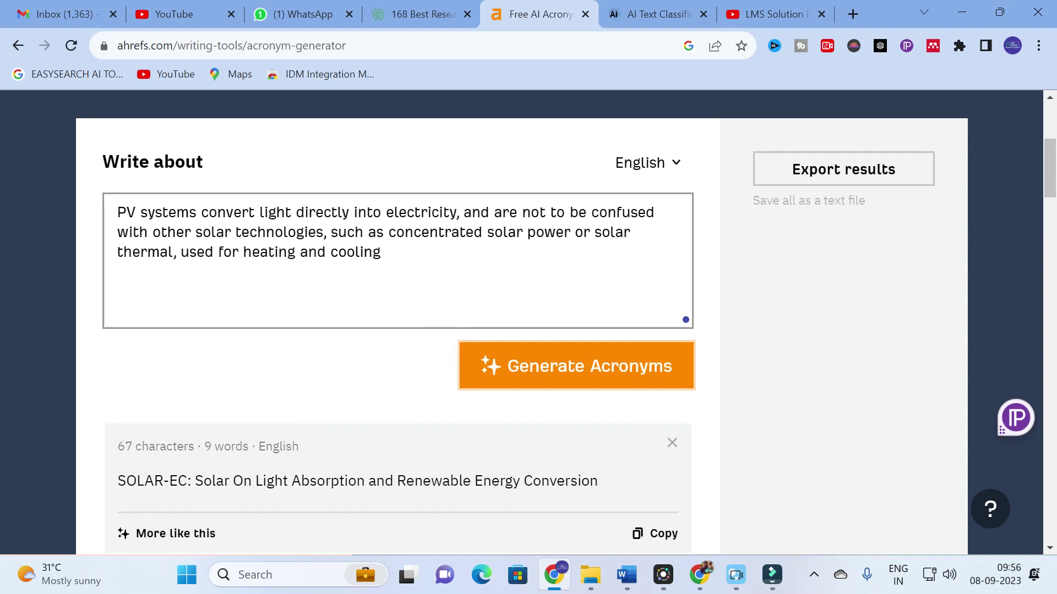
{"action": "left_click_drag", "start_coordinate": [115, 212], "coordinate": [382, 252]}
{"action": "left_click", "coordinate": [256, 241]}
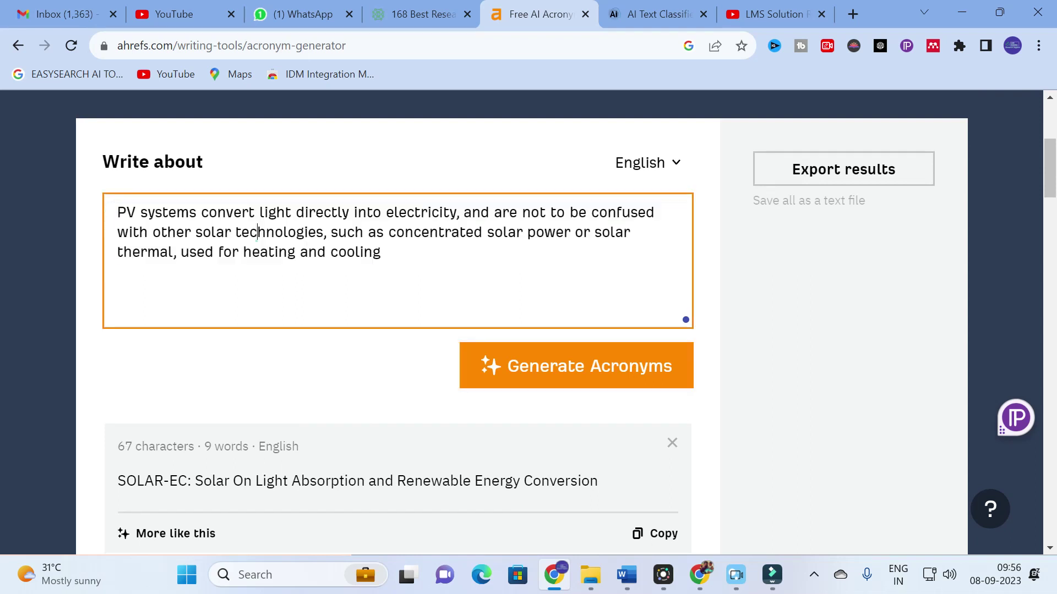
- Replace the input with 'solar', generate the acronym S.O.L.A.R., then go back to the outline generator
{"action": "triple_click", "coordinate": [117, 211]}
{"action": "key", "text": "BackSpace"}
{"action": "type", "text": "solar"}
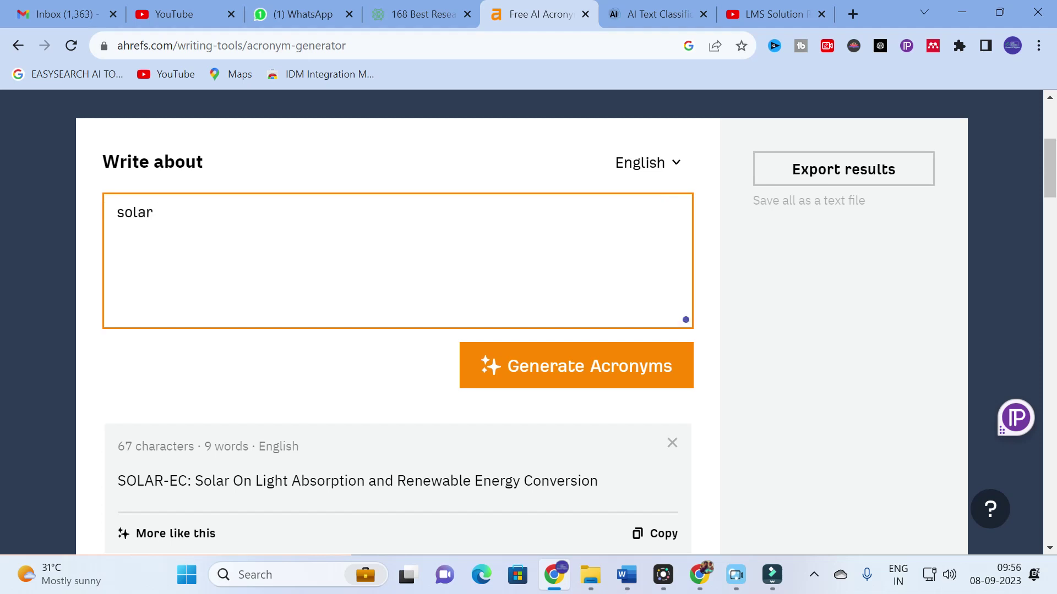
{"action": "left_click", "coordinate": [551, 383]}
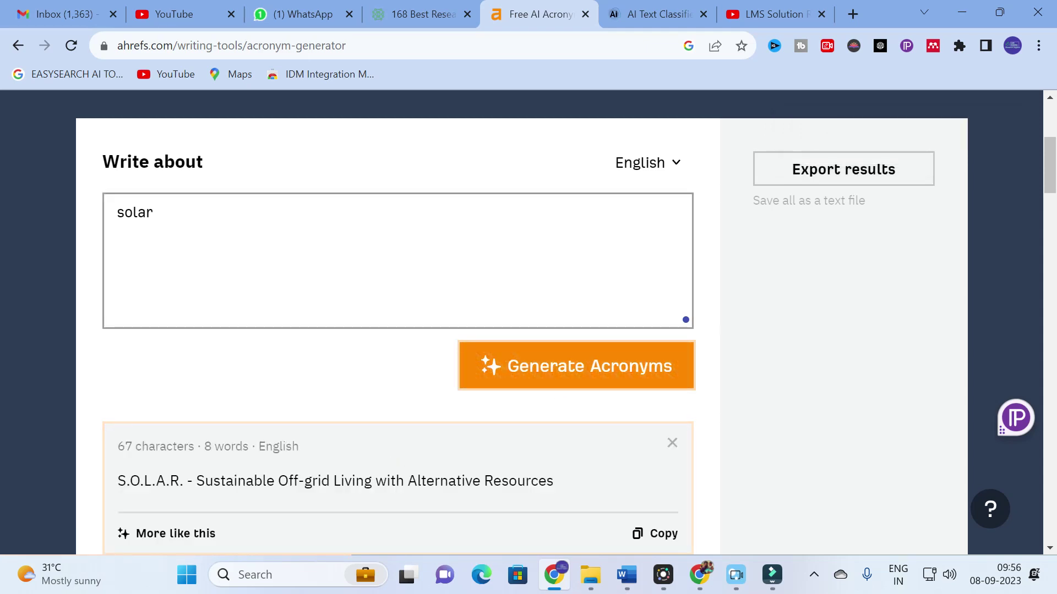
{"action": "scroll", "coordinate": [301, 359], "scroll_direction": "down", "scroll_amount": 5}
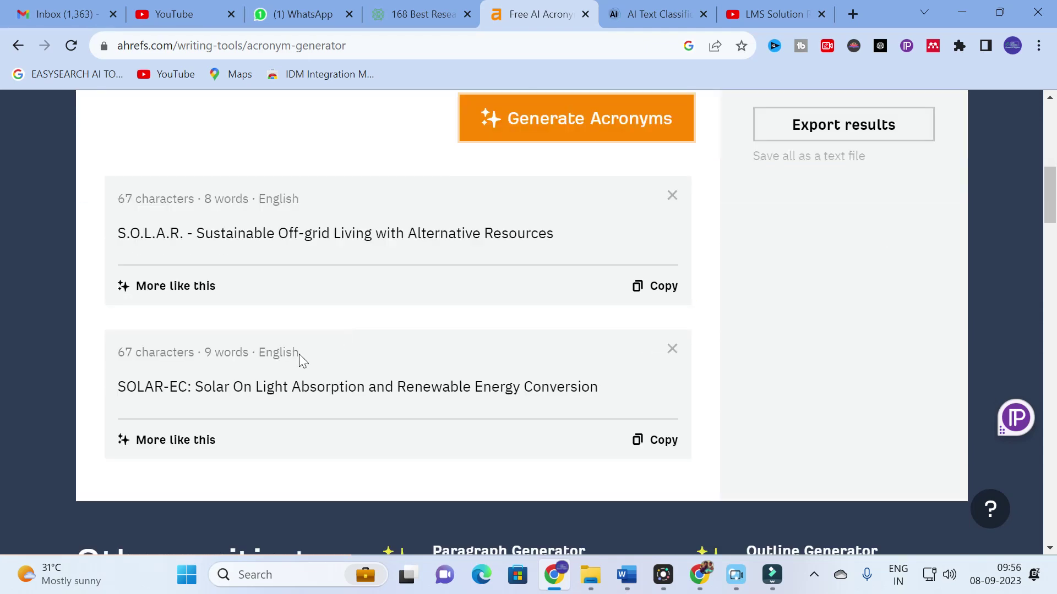
{"action": "scroll", "coordinate": [338, 327], "scroll_direction": "up", "scroll_amount": 5}
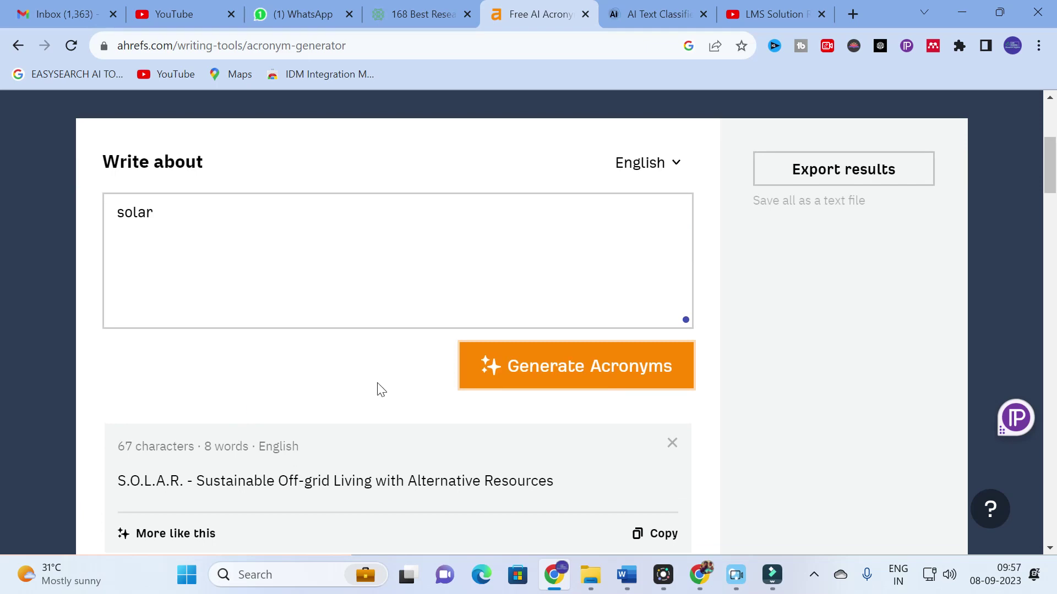
{"action": "scroll", "coordinate": [378, 389], "scroll_direction": "up", "scroll_amount": 5}
{"action": "scroll", "coordinate": [371, 378], "scroll_direction": "down", "scroll_amount": 1}
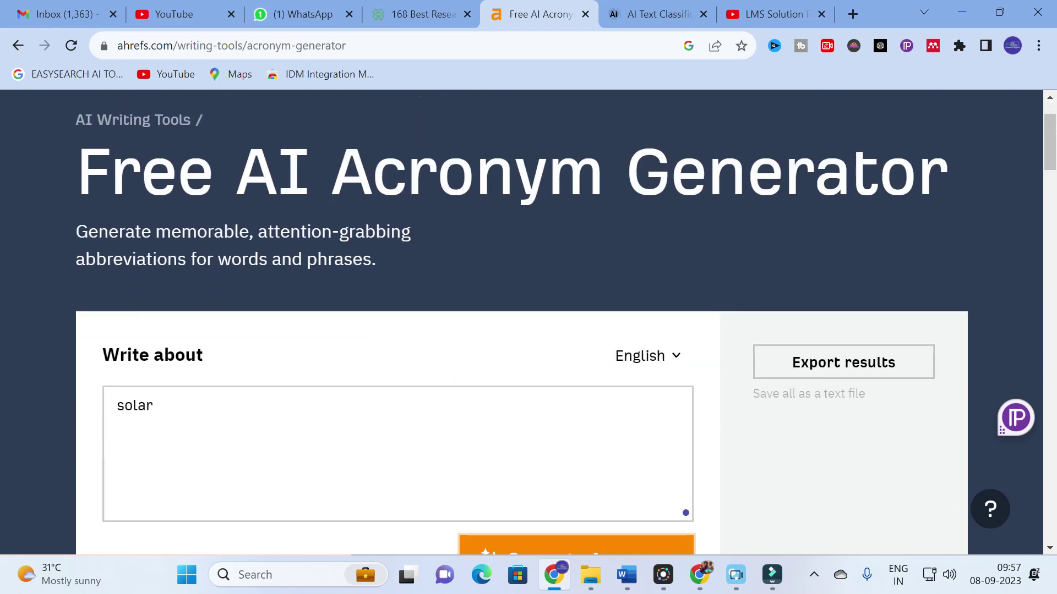
{"action": "left_click", "coordinate": [18, 45]}
{"action": "scroll", "coordinate": [406, 358], "scroll_direction": "down", "scroll_amount": 5}
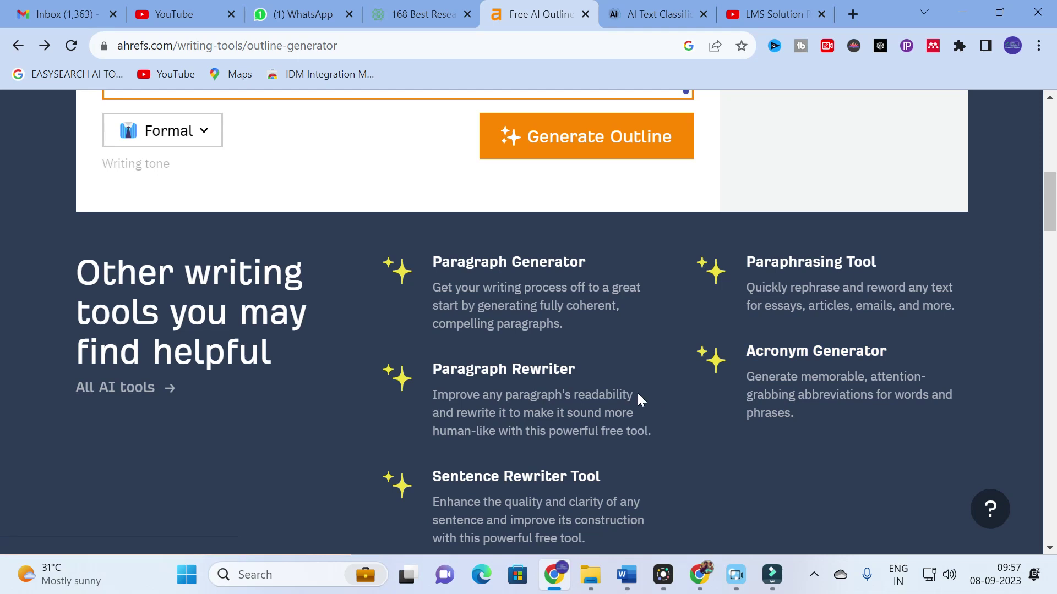
- Open the Paragraph Rewriter and paste the first paragraph of the BASICS OF PV document into its text box
{"action": "left_click", "coordinate": [477, 376]}
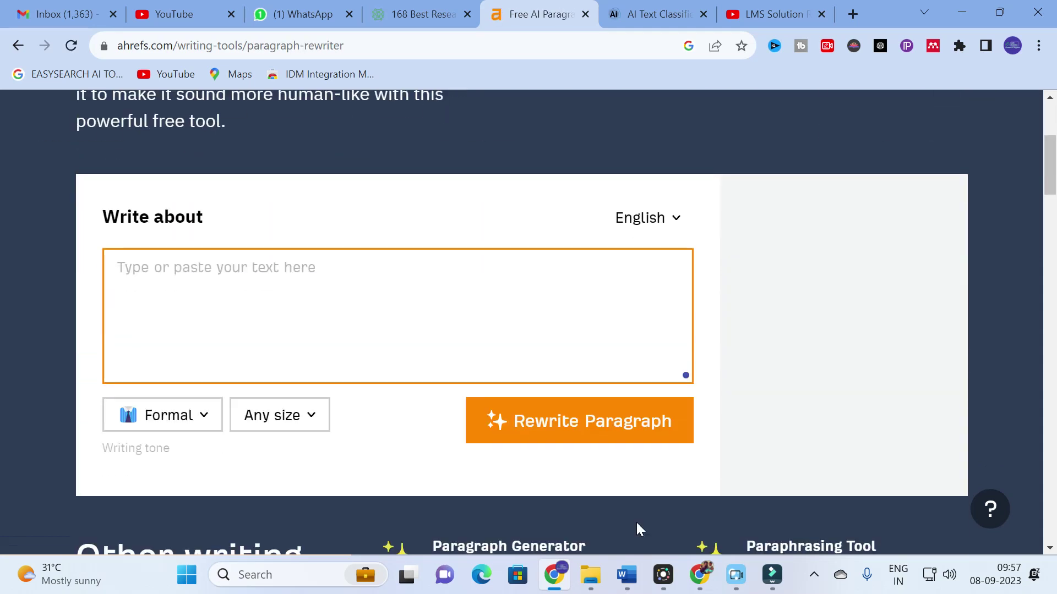
{"action": "left_click", "coordinate": [591, 574]}
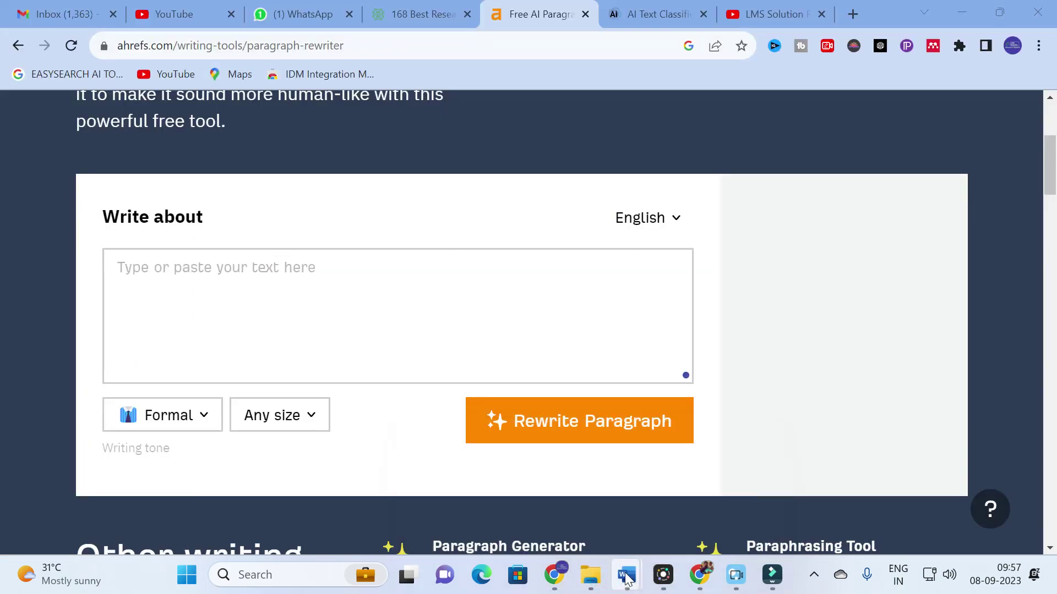
{"action": "mouse_move", "coordinate": [627, 578]}
{"action": "left_click", "coordinate": [711, 496]}
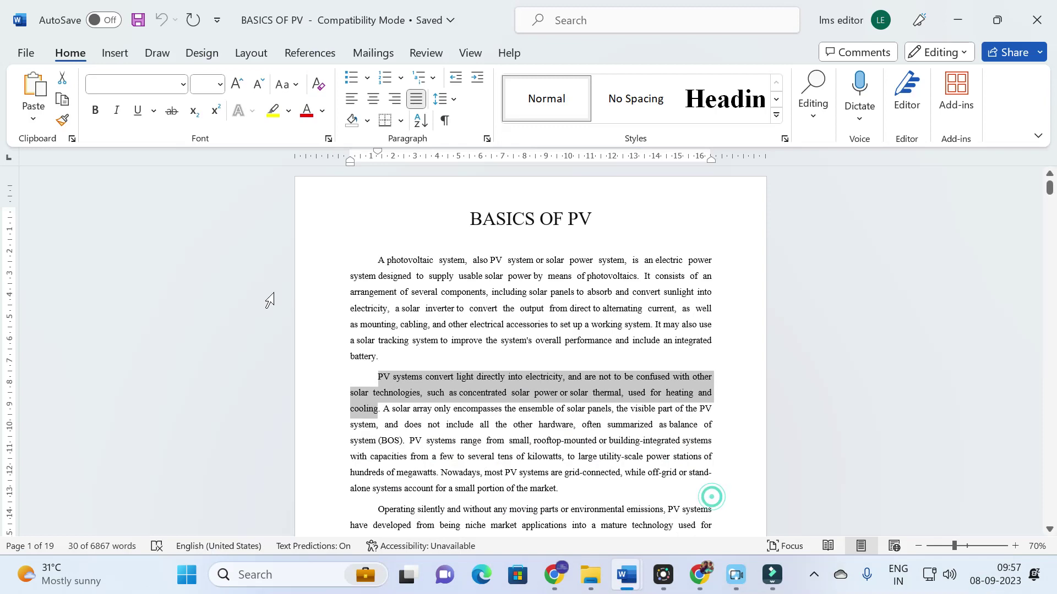
{"action": "triple_click", "coordinate": [361, 258]}
{"action": "key", "text": "ctrl+c"}
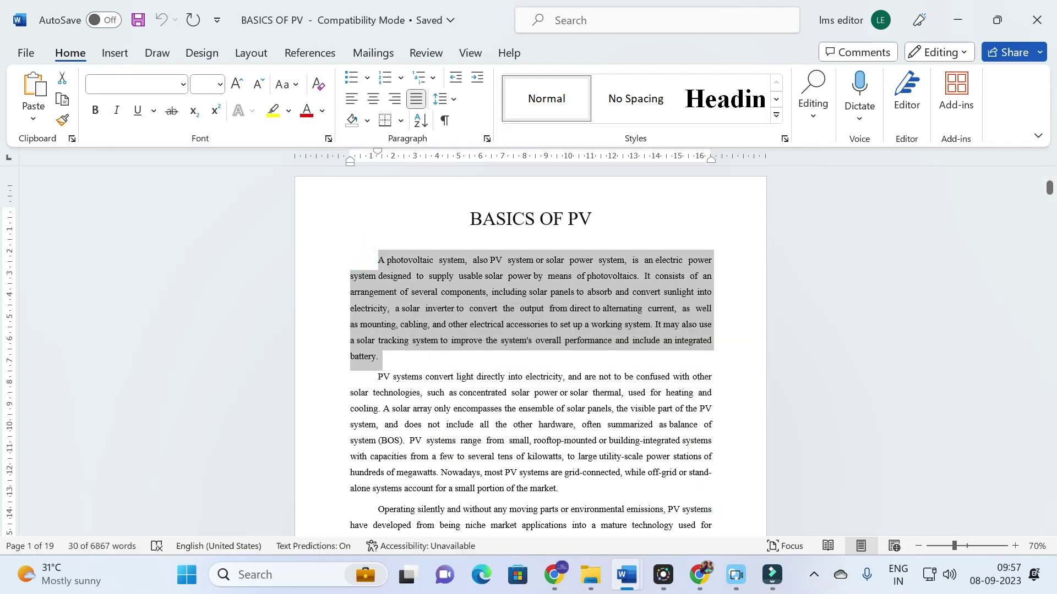
{"action": "left_click", "coordinate": [554, 575]}
{"action": "left_click", "coordinate": [385, 292]}
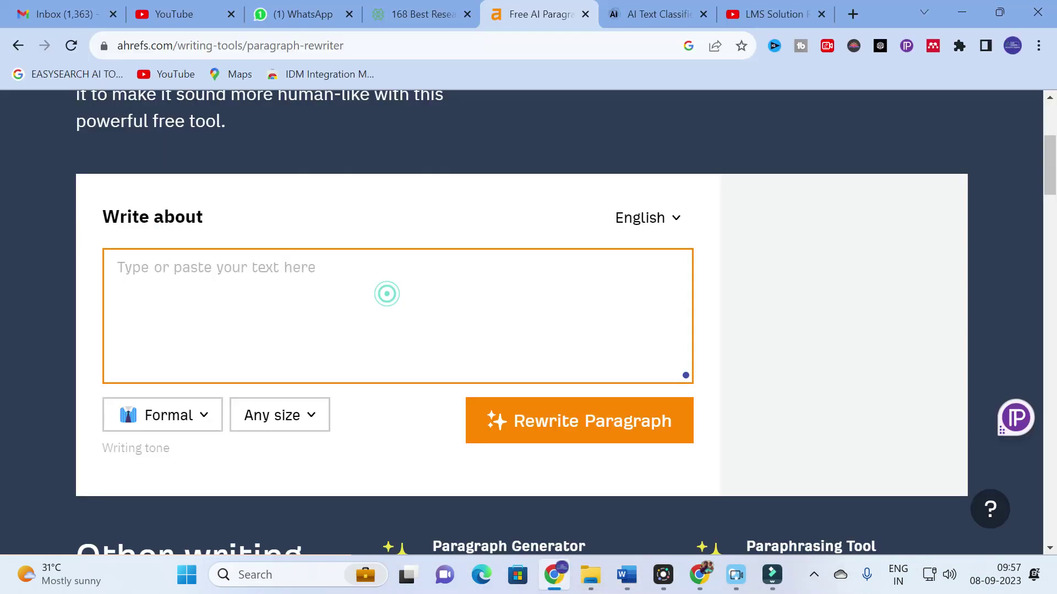
{"action": "key", "text": "ctrl+v"}
- Rewrite the pasted photovoltaic paragraph, review the formal result, and go back to the outline generator
{"action": "left_click", "coordinate": [569, 422]}
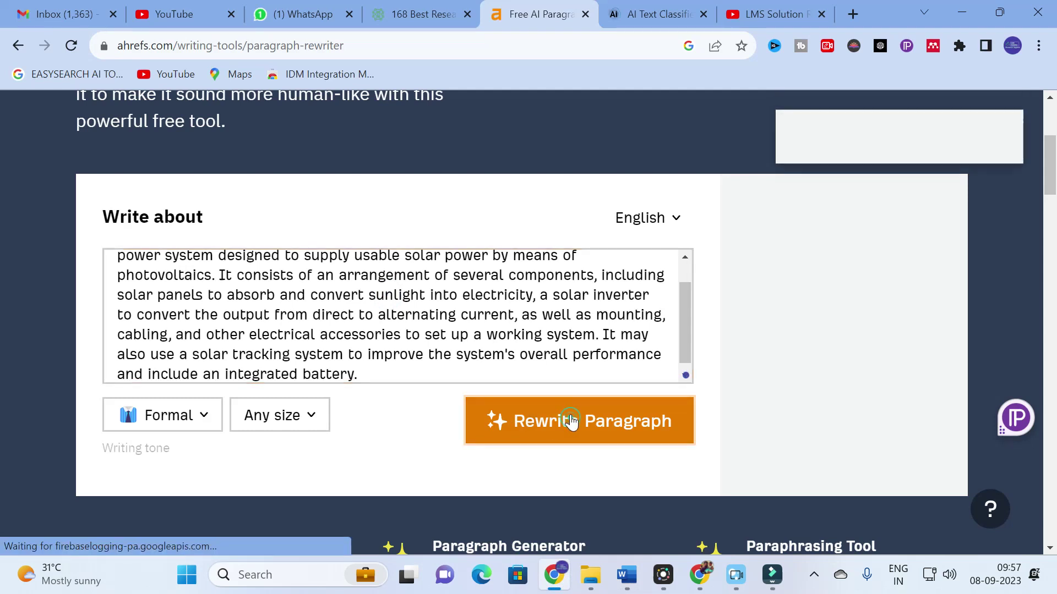
{"action": "scroll", "coordinate": [516, 379], "scroll_direction": "down", "scroll_amount": 3}
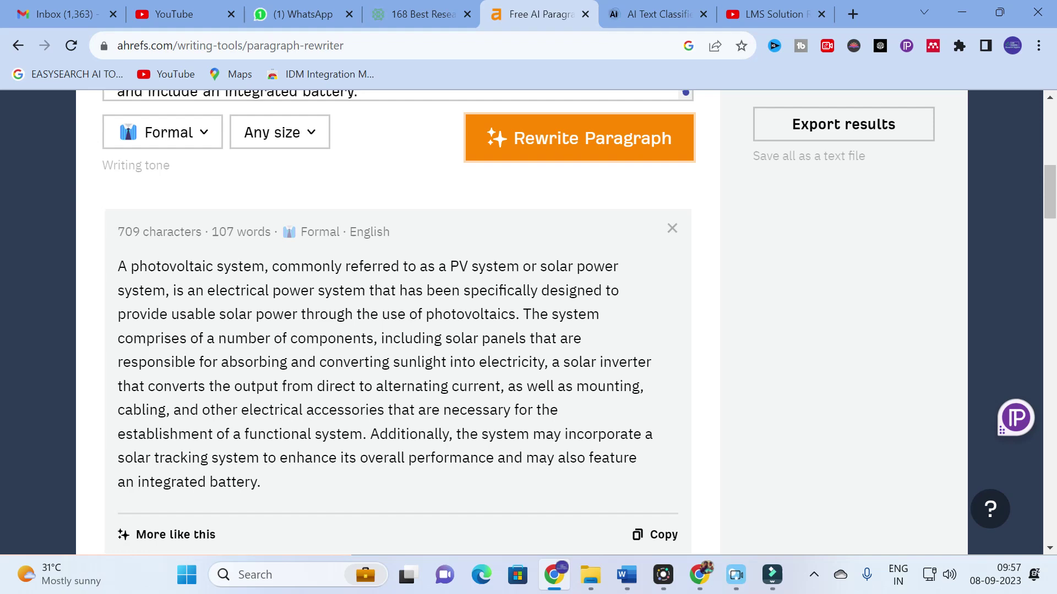
{"action": "scroll", "coordinate": [361, 358], "scroll_direction": "up", "scroll_amount": 3}
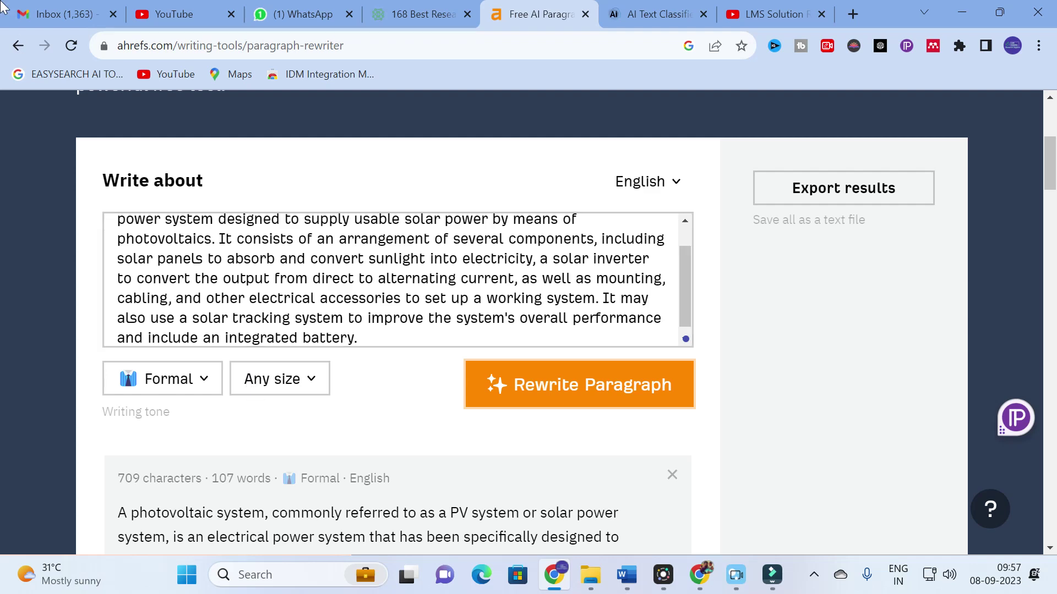
{"action": "left_click", "coordinate": [22, 48]}
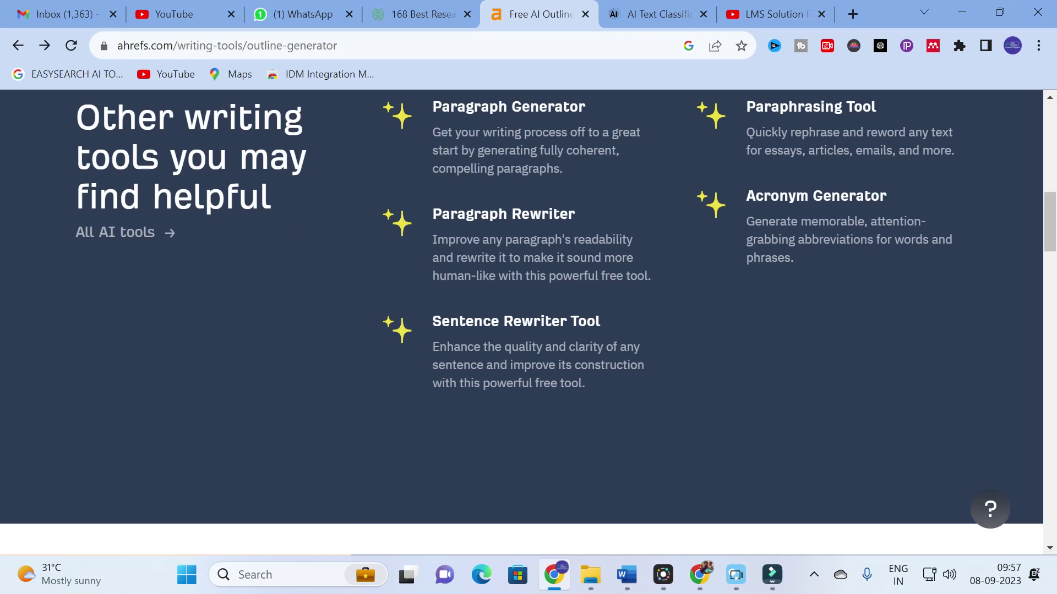
- In the Paragraph Generator, enter the topic 'renewable energy in power sector', fixing the 'renwable' misspelling
{"action": "left_click", "coordinate": [510, 185]}
{"action": "scroll", "coordinate": [253, 242], "scroll_direction": "down", "scroll_amount": 1}
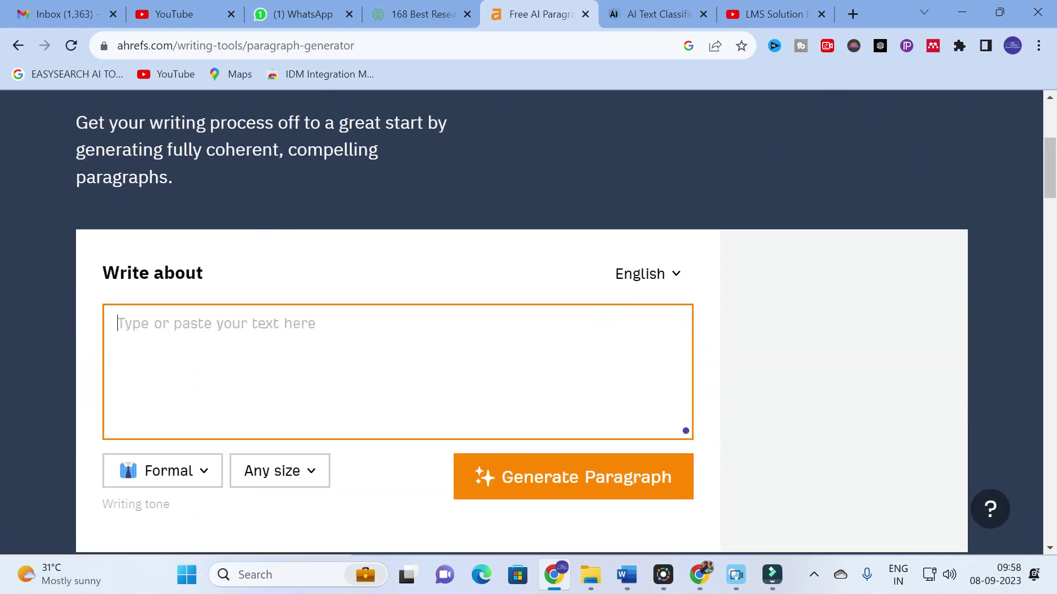
{"action": "left_click", "coordinate": [200, 323]}
{"action": "type", "text": "r"}
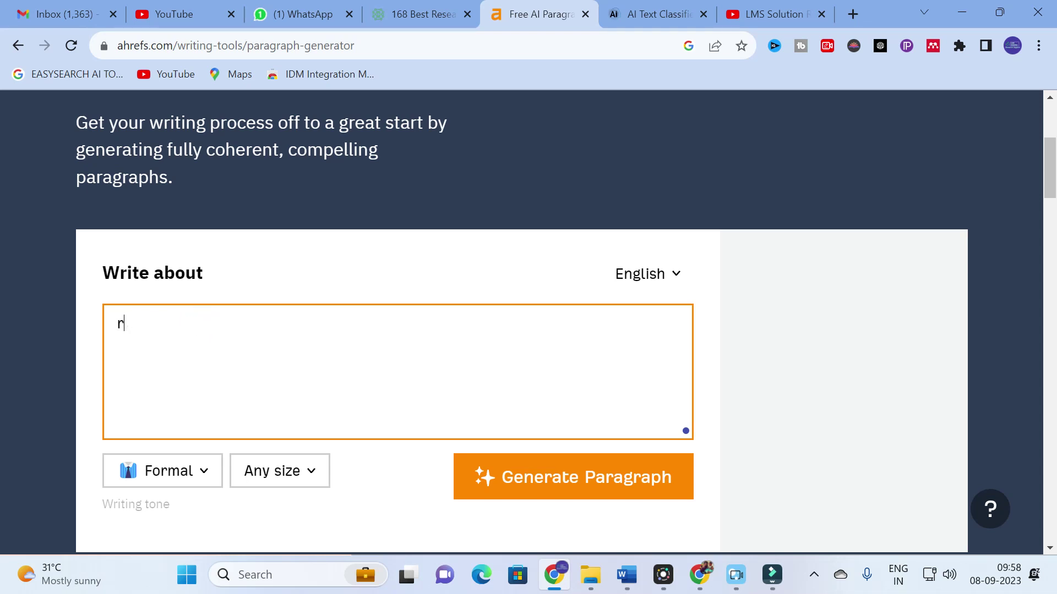
{"action": "type", "text": "enwable "}
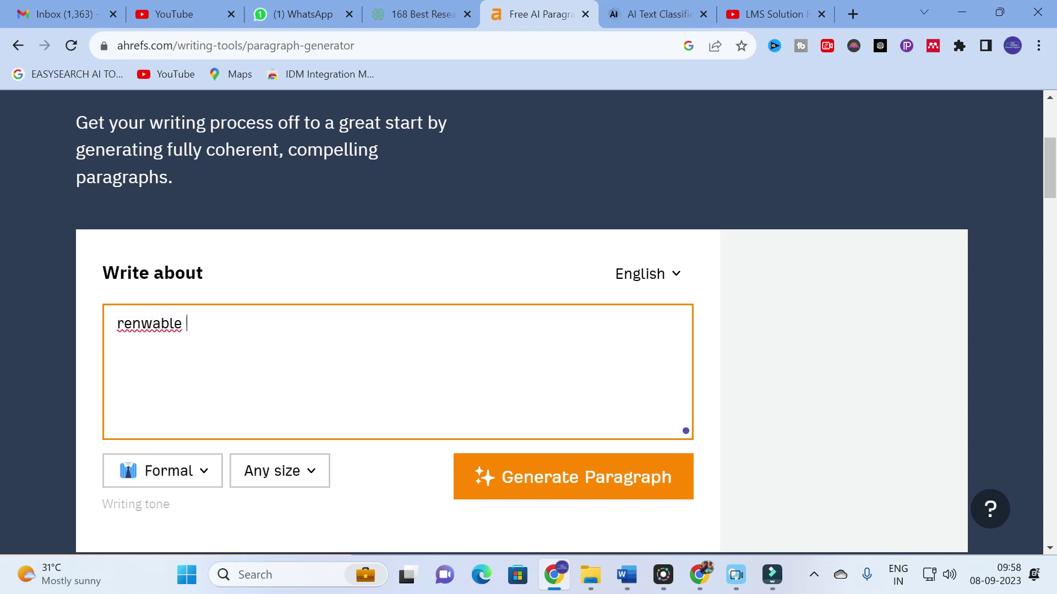
{"action": "type", "text": "energy in"}
{"action": "left_click", "coordinate": [151, 323]}
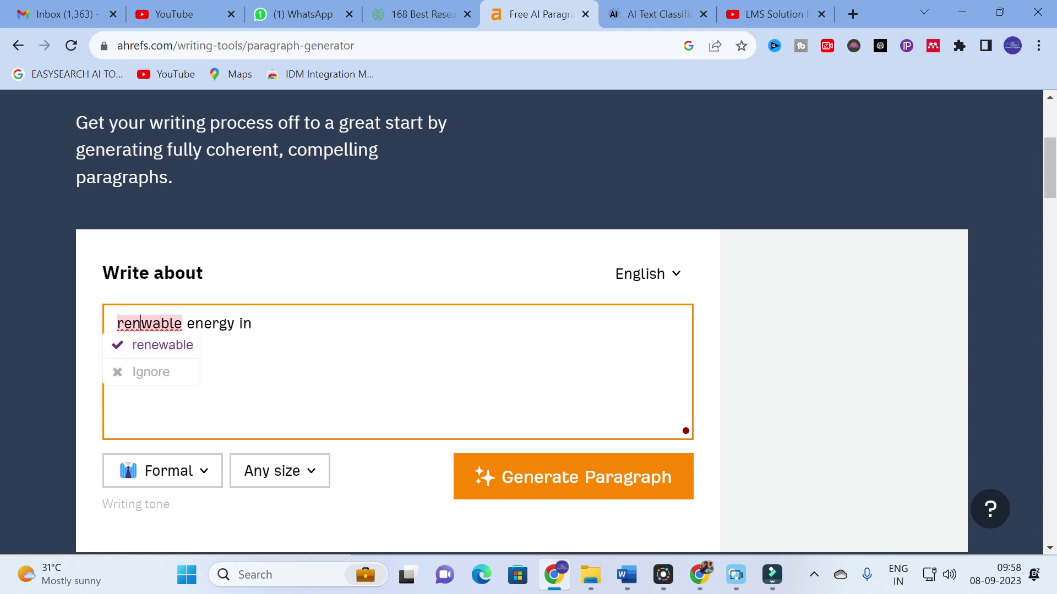
{"action": "left_click", "coordinate": [163, 345]}
{"action": "type", "text": "power sector"}
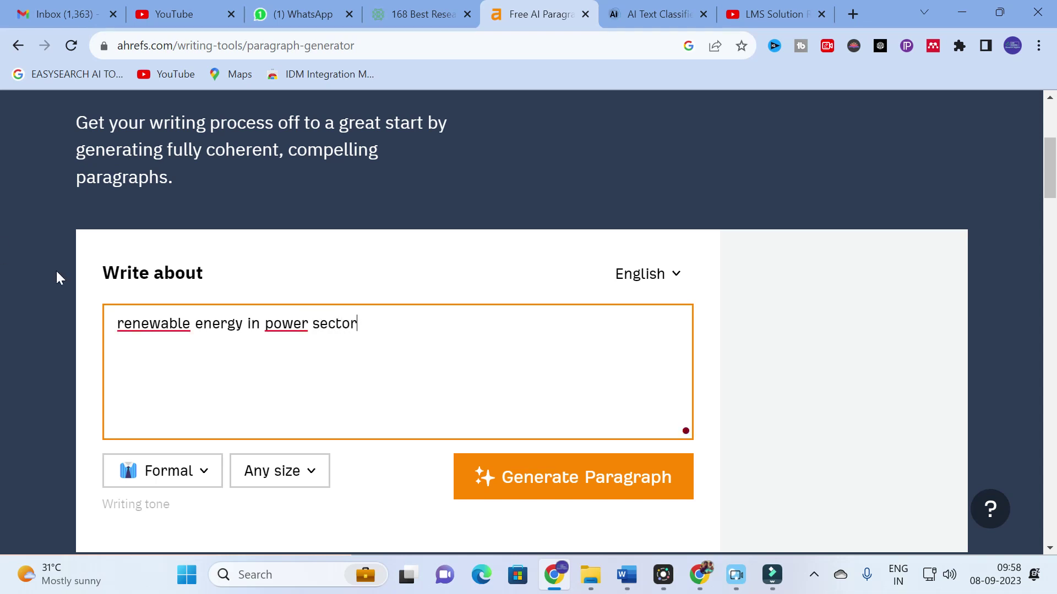
- Set the writing tone to Engaging and generate the paragraph
{"action": "left_click", "coordinate": [201, 475]}
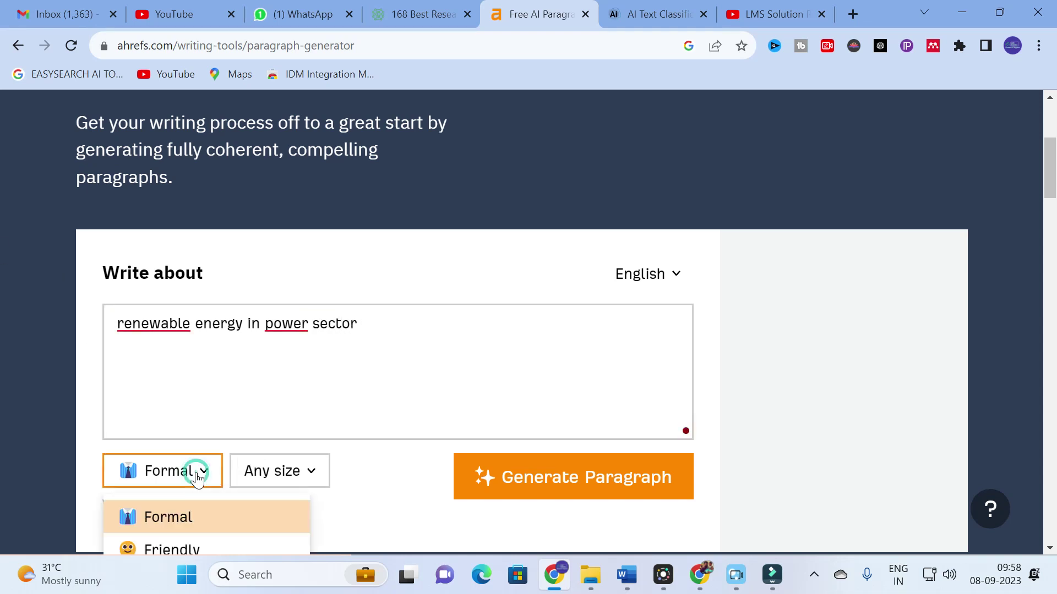
{"action": "scroll", "coordinate": [198, 478], "scroll_direction": "down", "scroll_amount": 1}
{"action": "scroll", "coordinate": [199, 484], "scroll_direction": "down", "scroll_amount": 3}
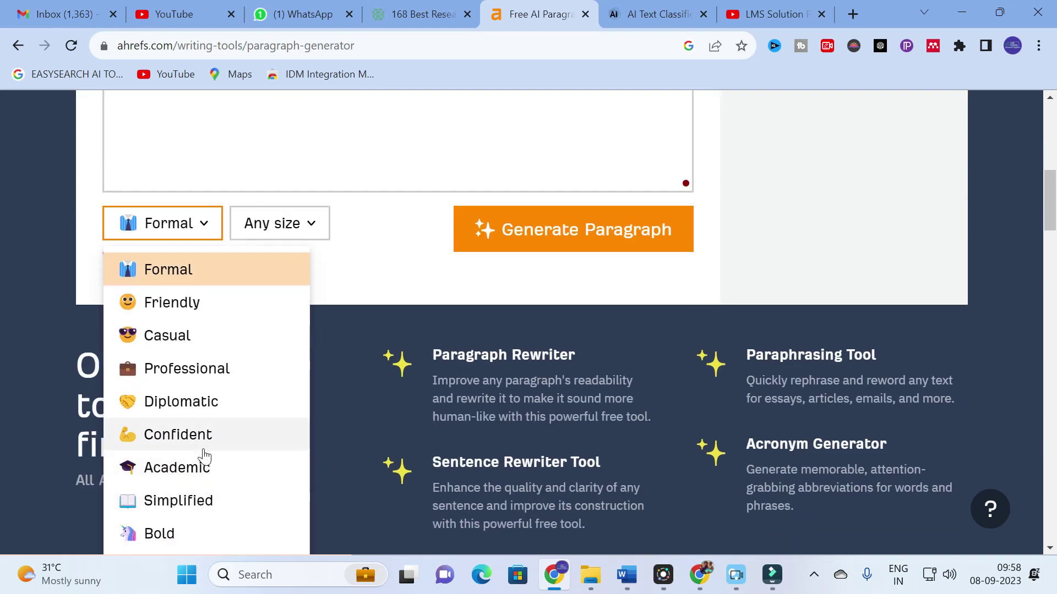
{"action": "scroll", "coordinate": [208, 454], "scroll_direction": "down", "scroll_amount": 5}
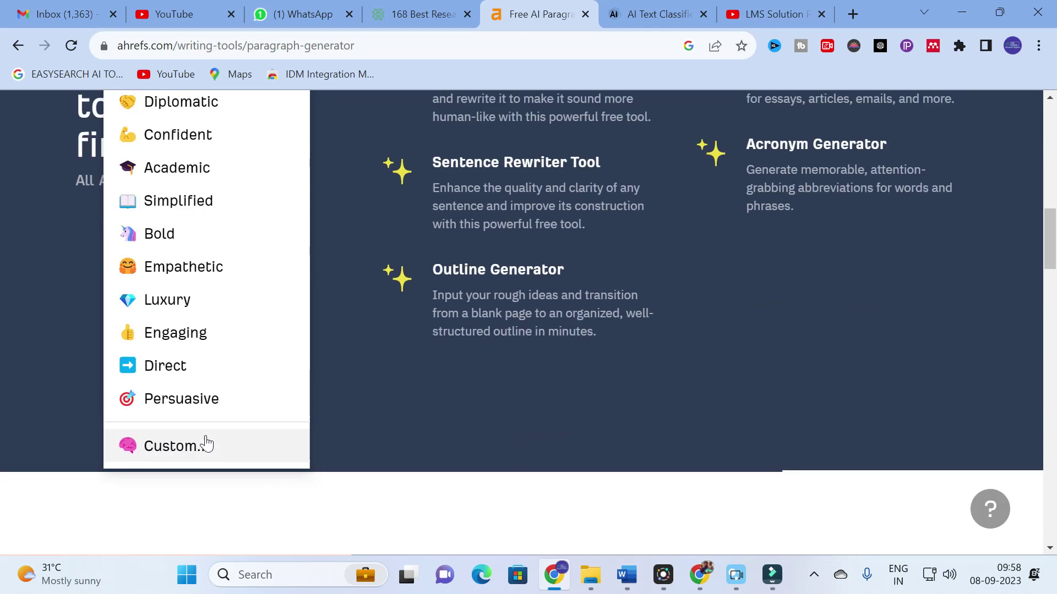
{"action": "left_click", "coordinate": [182, 301]}
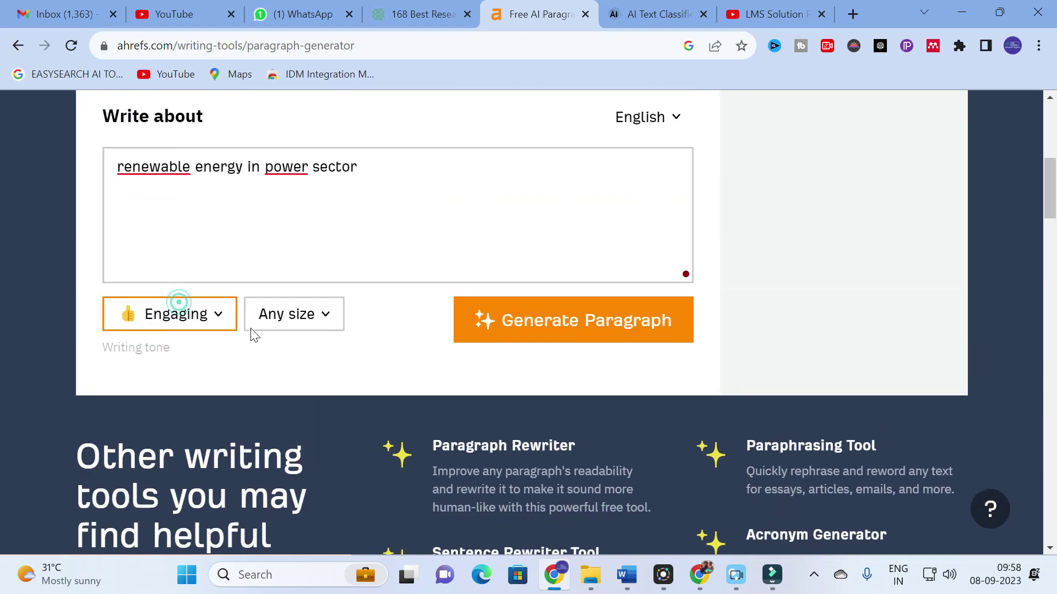
{"action": "left_click", "coordinate": [503, 347]}
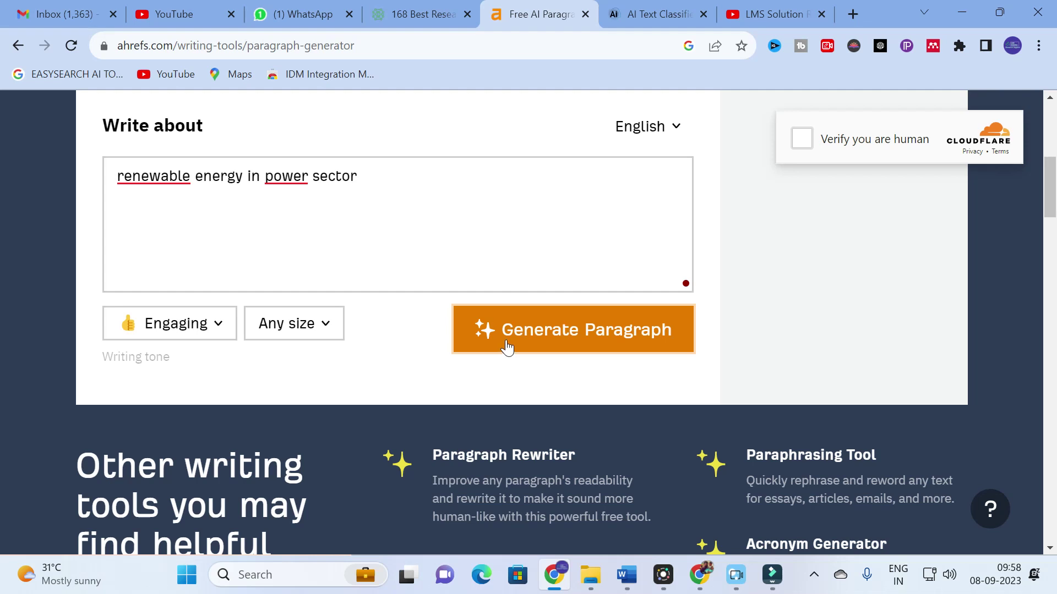
- Pass the human verification and read through the 84-word Engaging renewable-energy paragraph
{"action": "left_click", "coordinate": [802, 141]}
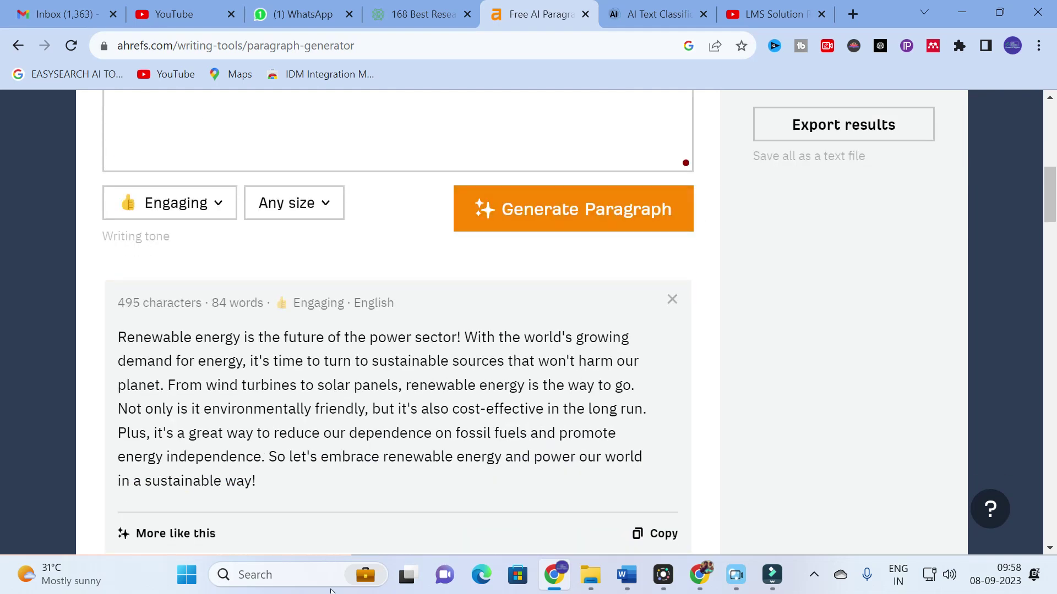
{"action": "scroll", "coordinate": [528, 331], "scroll_direction": "down", "scroll_amount": 2}
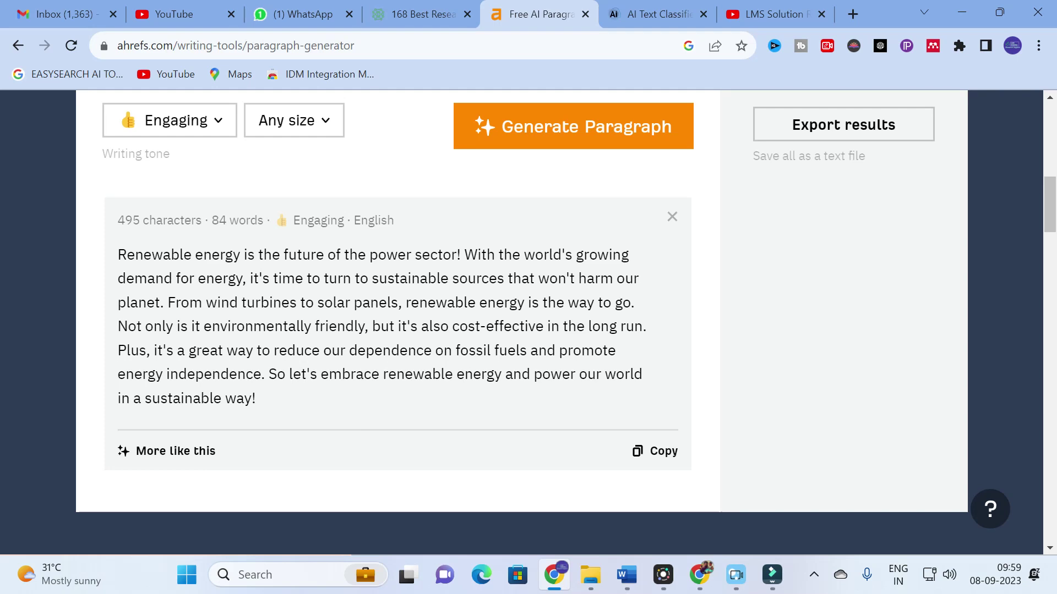
{"action": "scroll", "coordinate": [262, 391], "scroll_direction": "down", "scroll_amount": 4}
{"action": "scroll", "coordinate": [262, 391], "scroll_direction": "up", "scroll_amount": 3}
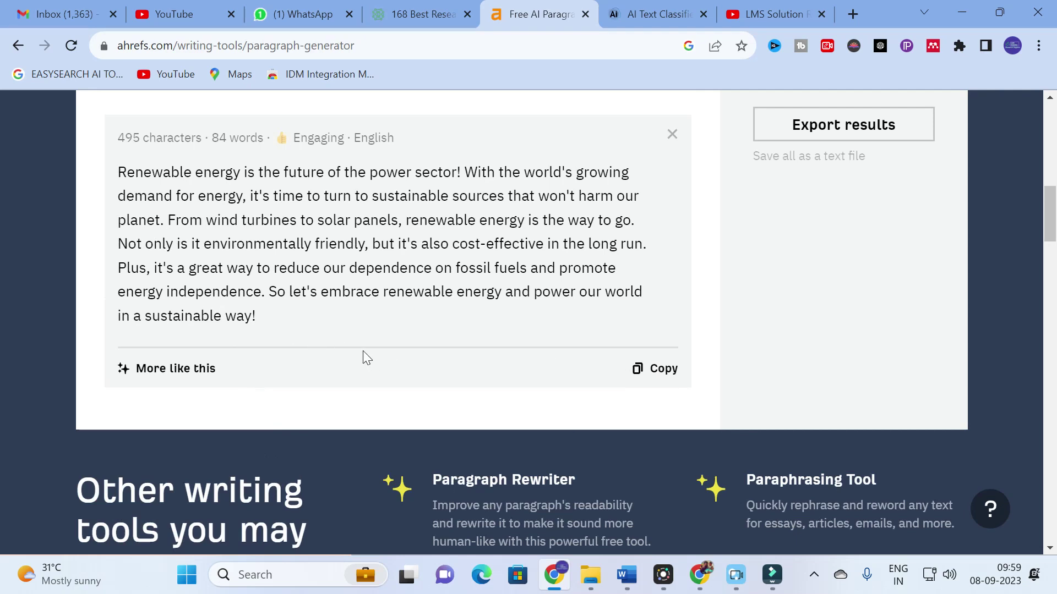
{"action": "scroll", "coordinate": [363, 356], "scroll_direction": "up", "scroll_amount": 7}
{"action": "scroll", "coordinate": [363, 359], "scroll_direction": "up", "scroll_amount": 5}
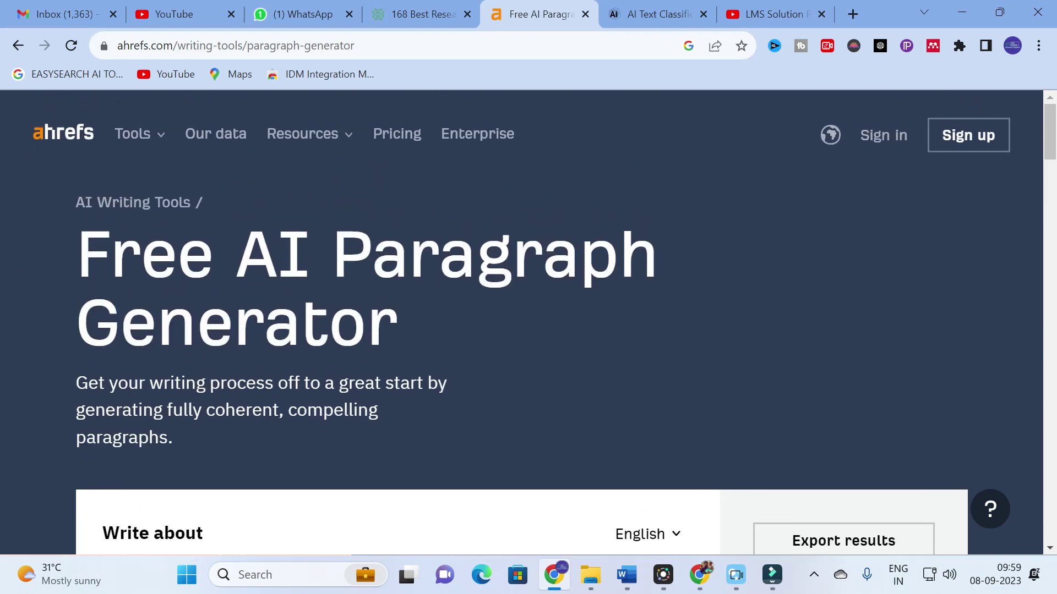
{"action": "scroll", "coordinate": [479, 297], "scroll_direction": "down", "scroll_amount": 20}
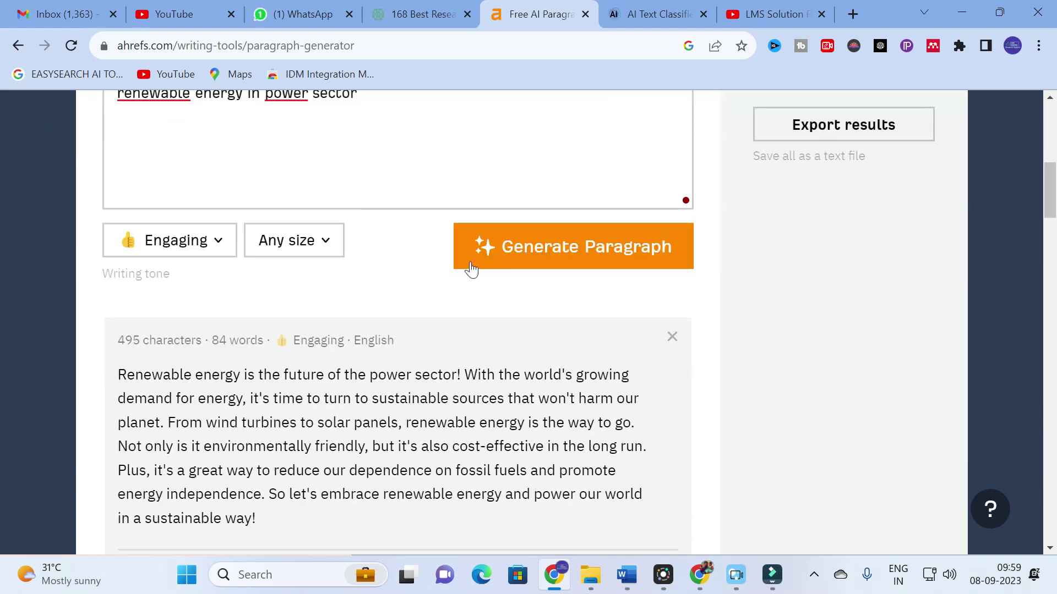
{"action": "scroll", "coordinate": [486, 314], "scroll_direction": "down", "scroll_amount": 15}
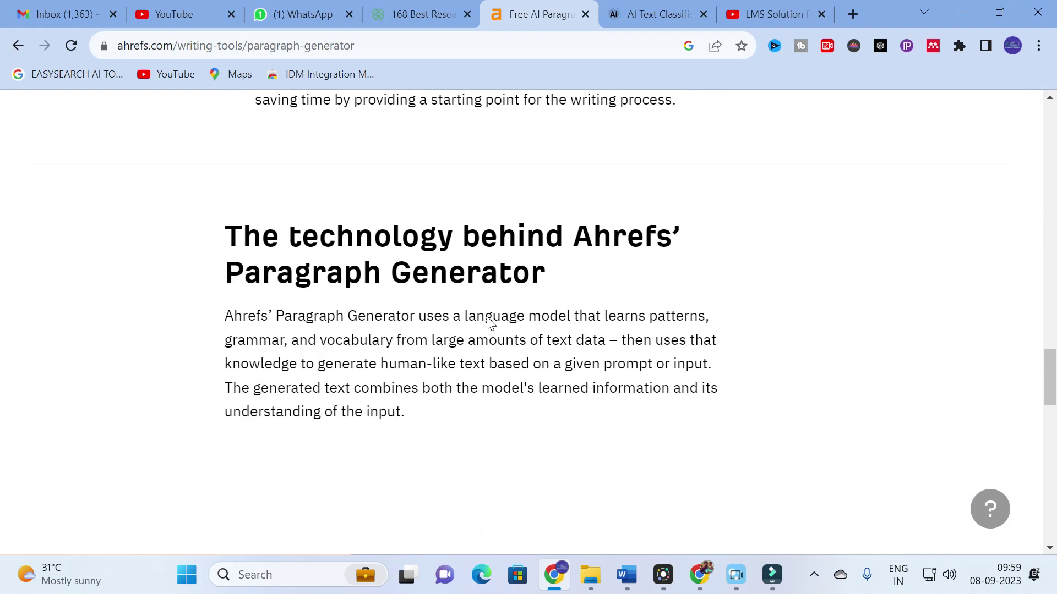
{"action": "scroll", "coordinate": [487, 315], "scroll_direction": "up", "scroll_amount": 8}
{"action": "scroll", "coordinate": [486, 270], "scroll_direction": "up", "scroll_amount": 20}
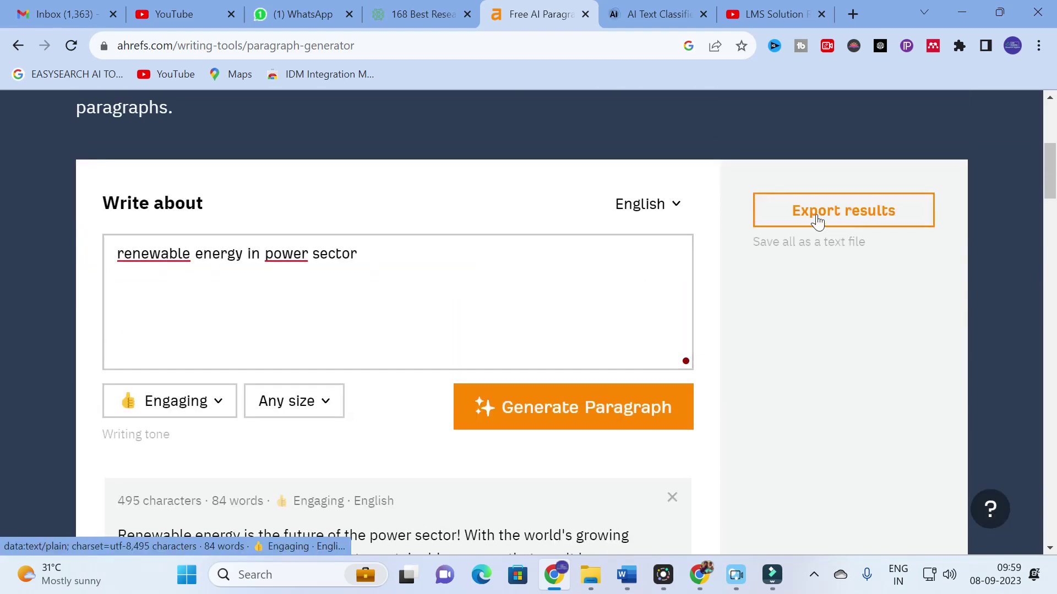
- Export the paragraph as the paragraph-generator-20230908 text file and view it in Notepad
{"action": "scroll", "coordinate": [705, 273], "scroll_direction": "down", "scroll_amount": 4}
{"action": "scroll", "coordinate": [705, 274], "scroll_direction": "up", "scroll_amount": 3}
{"action": "left_click", "coordinate": [839, 138]}
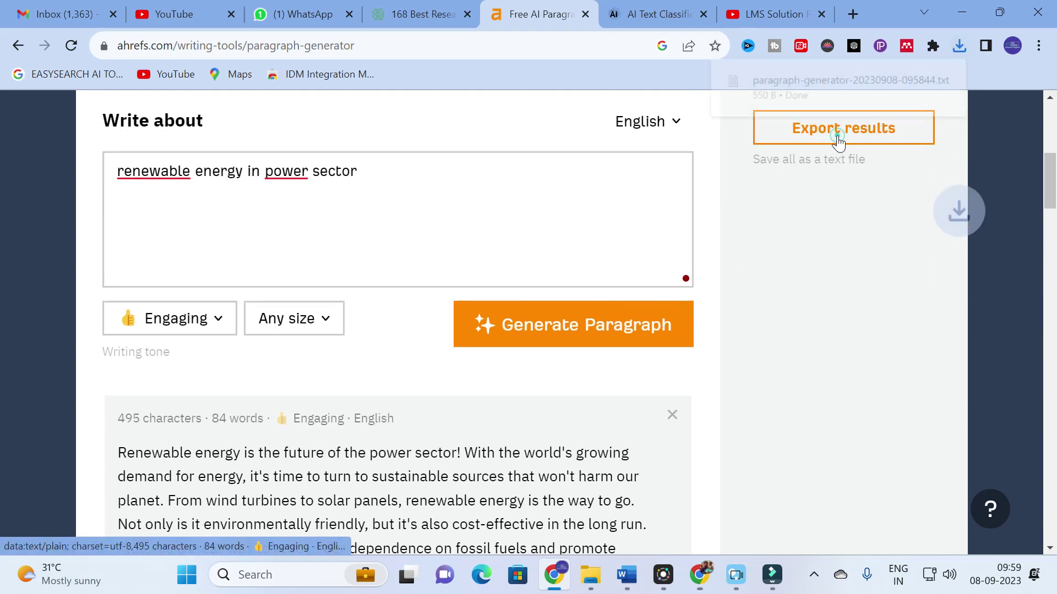
{"action": "left_click", "coordinate": [790, 90]}
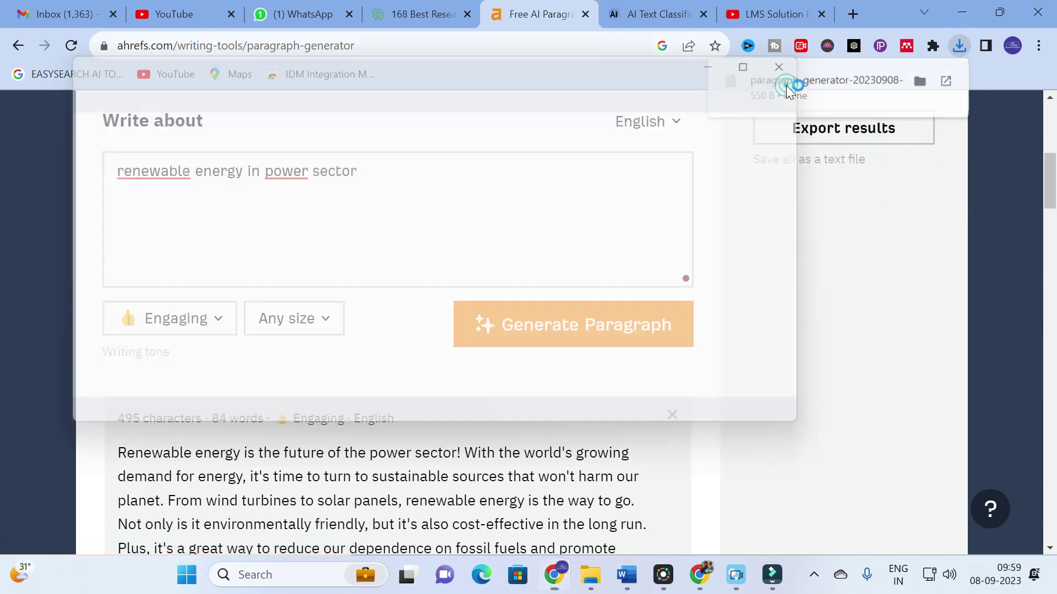
{"action": "left_click_drag", "start_coordinate": [60, 141], "coordinate": [266, 196]}
{"action": "left_click", "coordinate": [732, 59]}
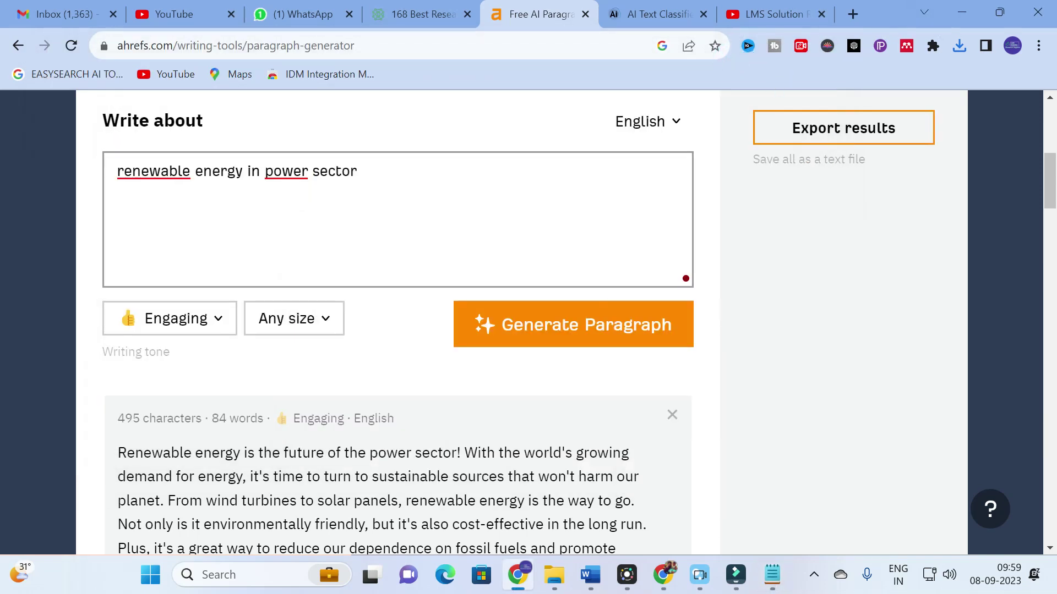
{"action": "scroll", "coordinate": [367, 272], "scroll_direction": "down", "scroll_amount": 4}
{"action": "scroll", "coordinate": [367, 273], "scroll_direction": "up", "scroll_amount": 4}
{"action": "scroll", "coordinate": [366, 272], "scroll_direction": "up", "scroll_amount": 8}
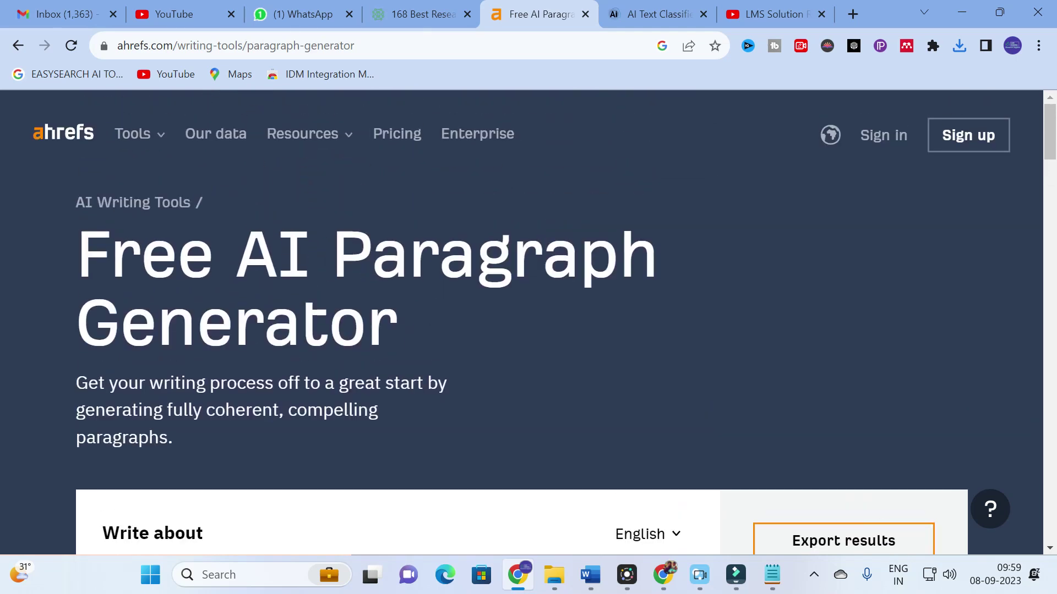
{"action": "scroll", "coordinate": [15, 328], "scroll_direction": "down", "scroll_amount": 2}
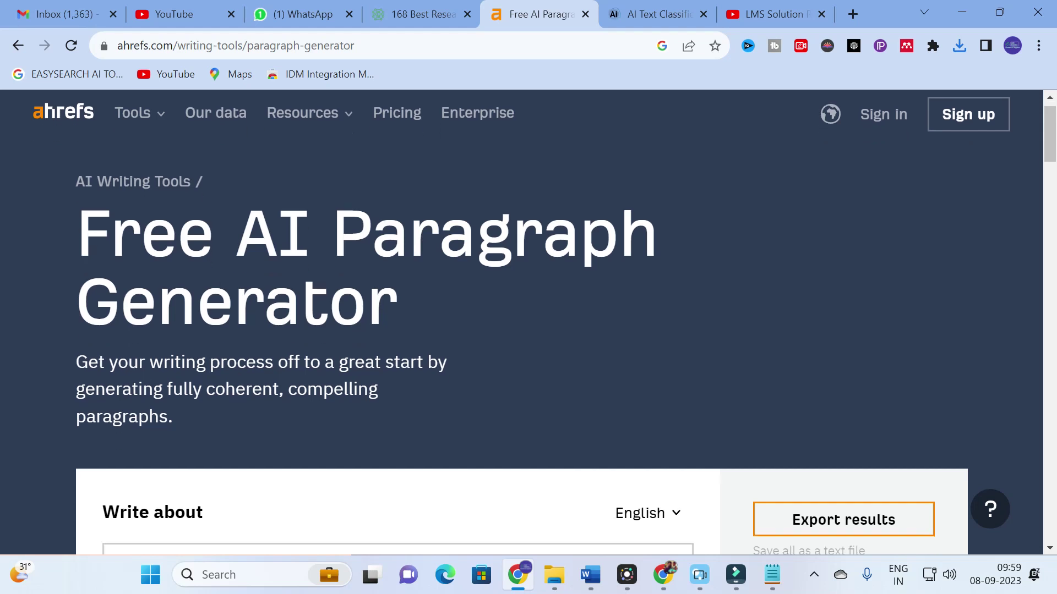